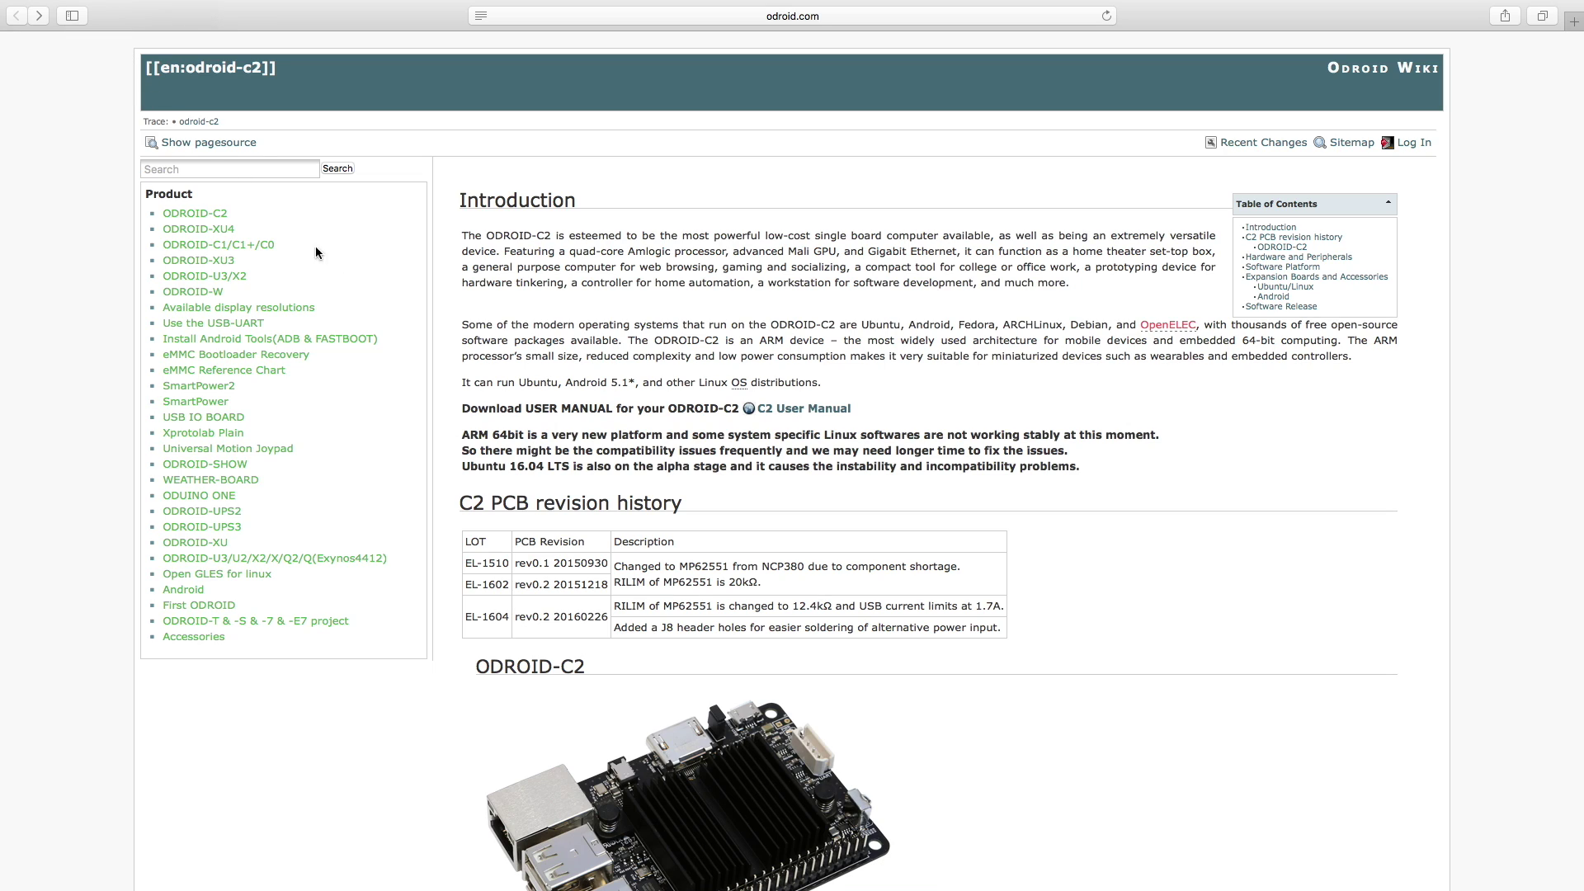
# - Open the Odroid Wiki flashing tools guide via the THIS link under Software Release
pyautogui.click(938, 16)
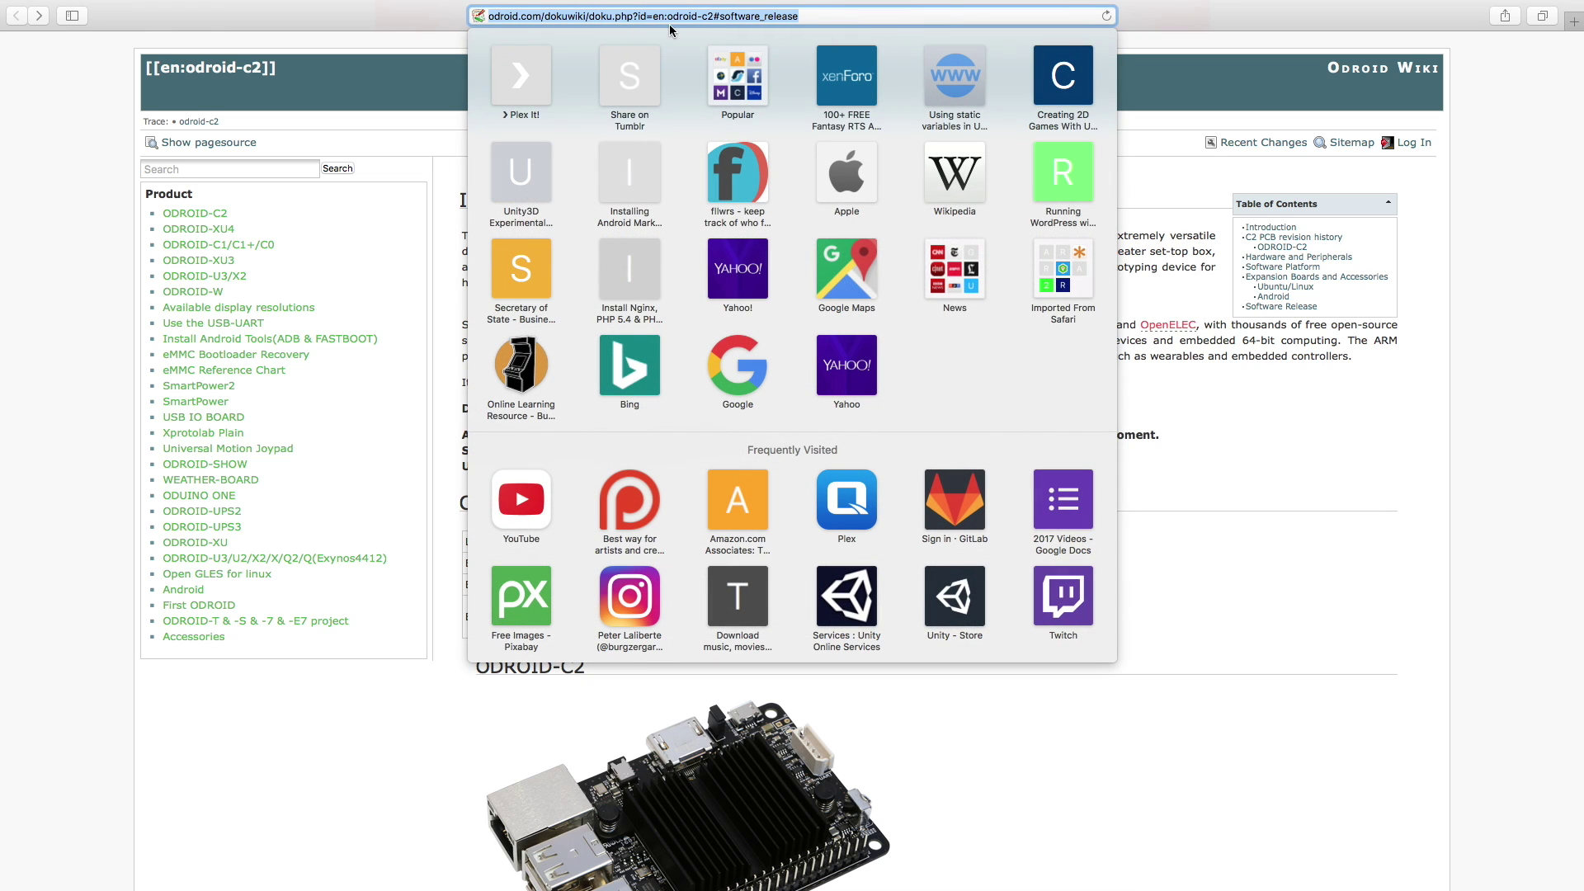
pyautogui.click(1236, 642)
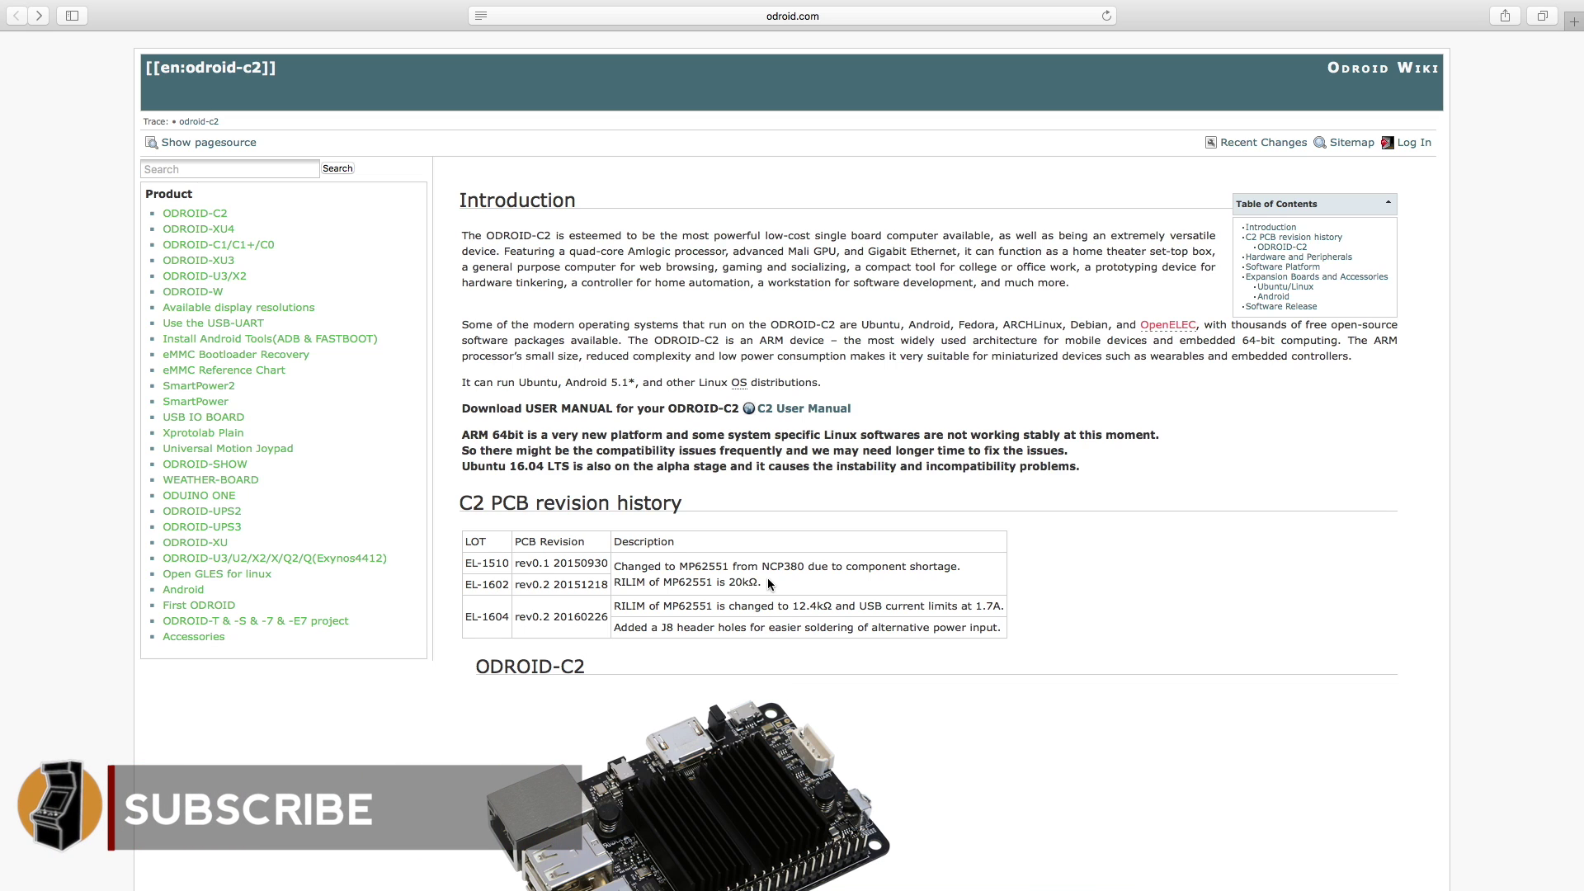
pyautogui.scroll(-15, 767, 578)
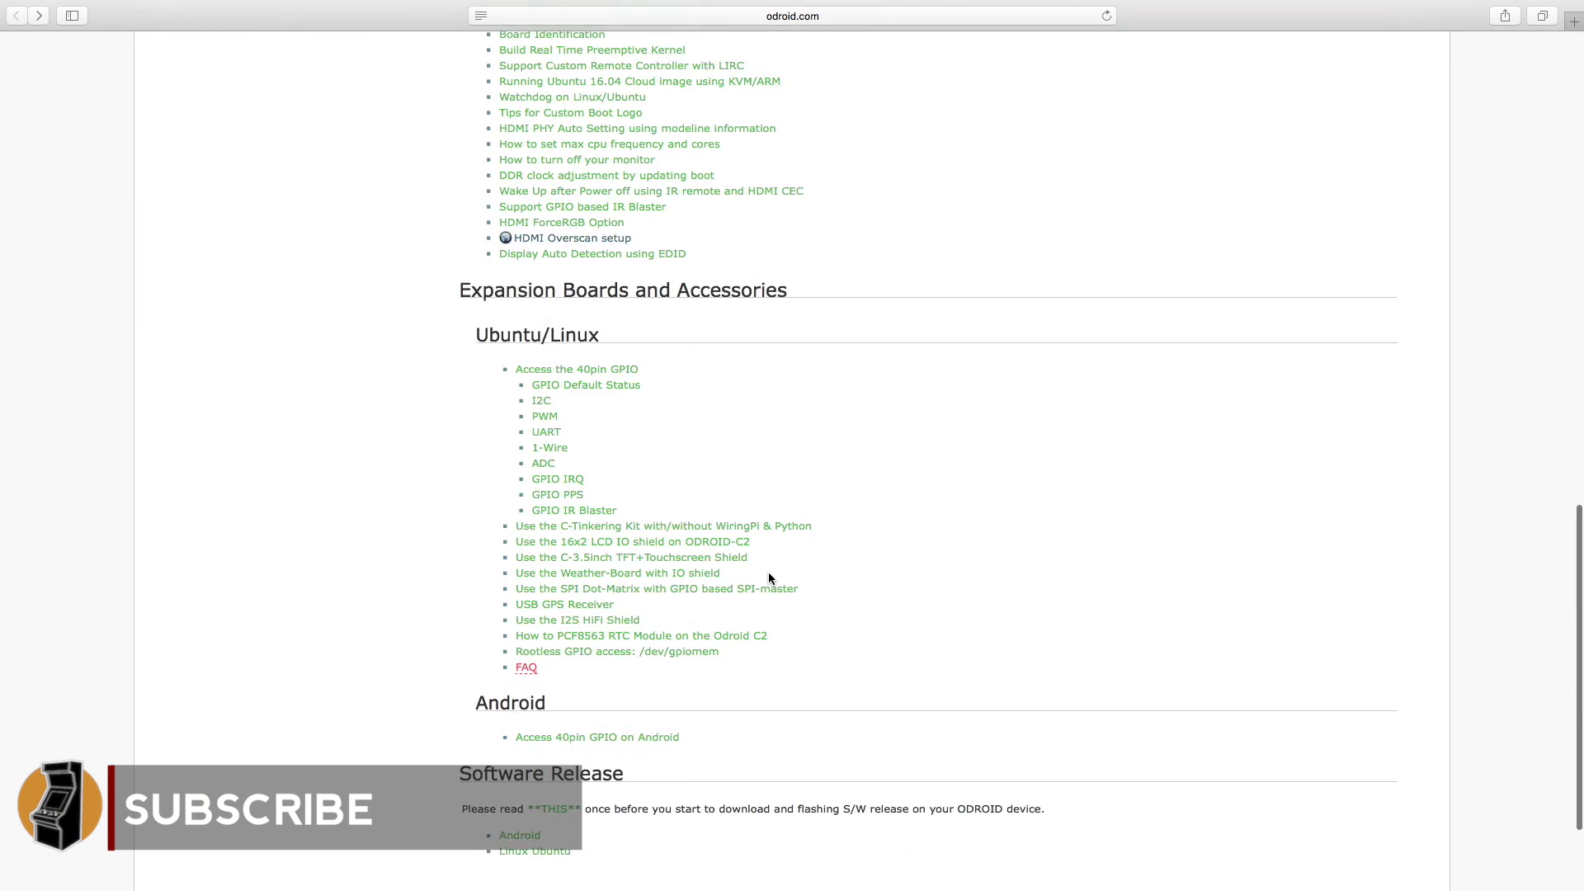
pyautogui.scroll(-4, 769, 572)
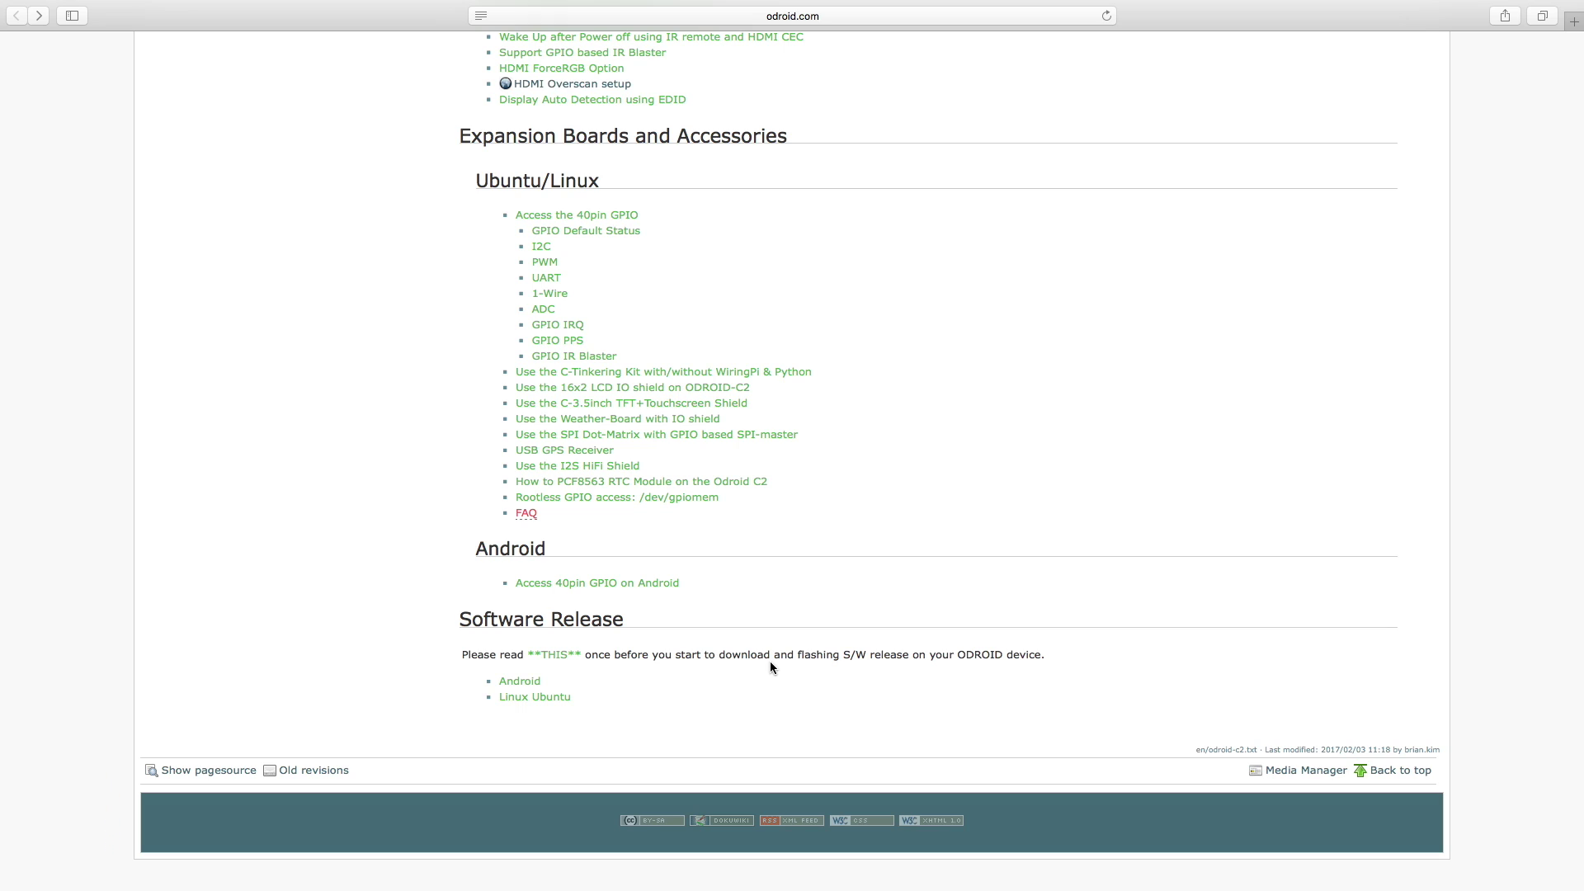
pyautogui.click(553, 658)
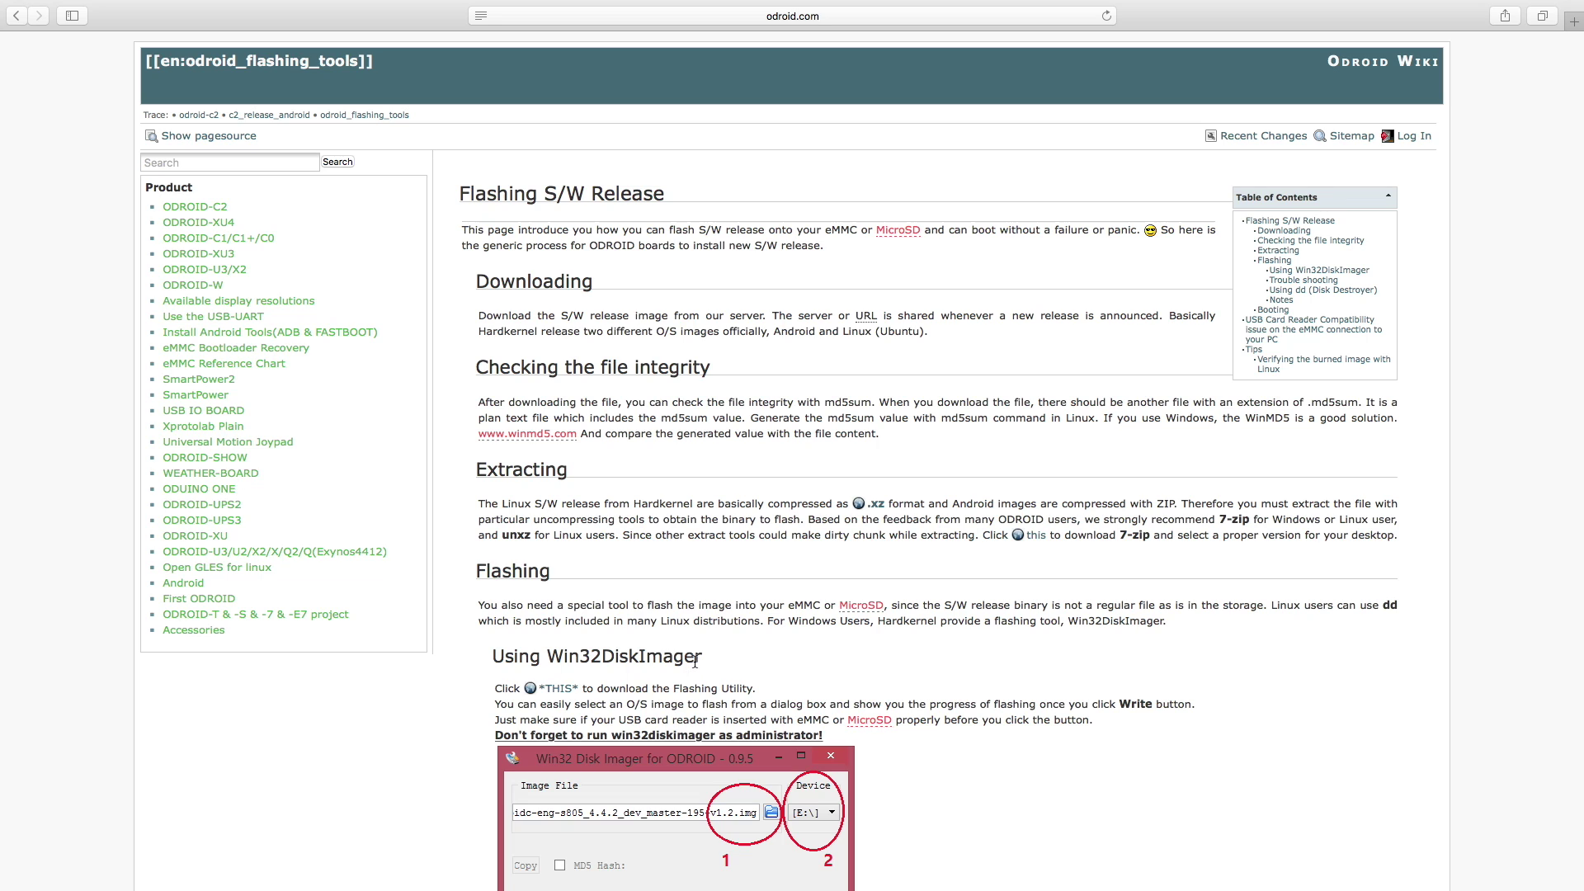
# - Go back to the ODROID-C2 page and browse the Android Software Release page's image list
pyautogui.click(17, 15)
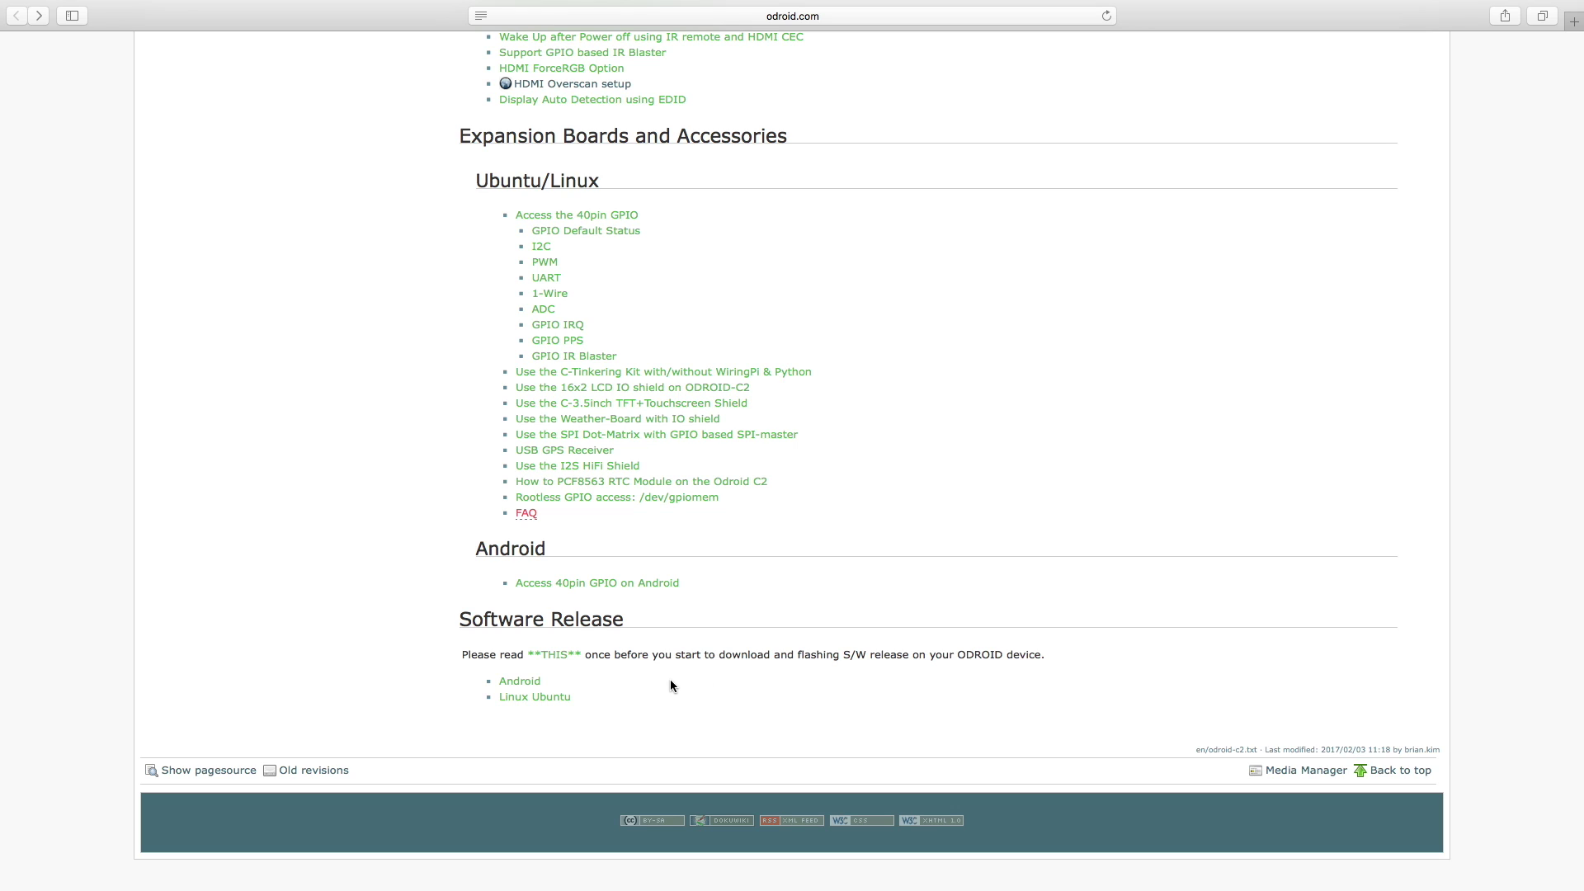
pyautogui.click(518, 681)
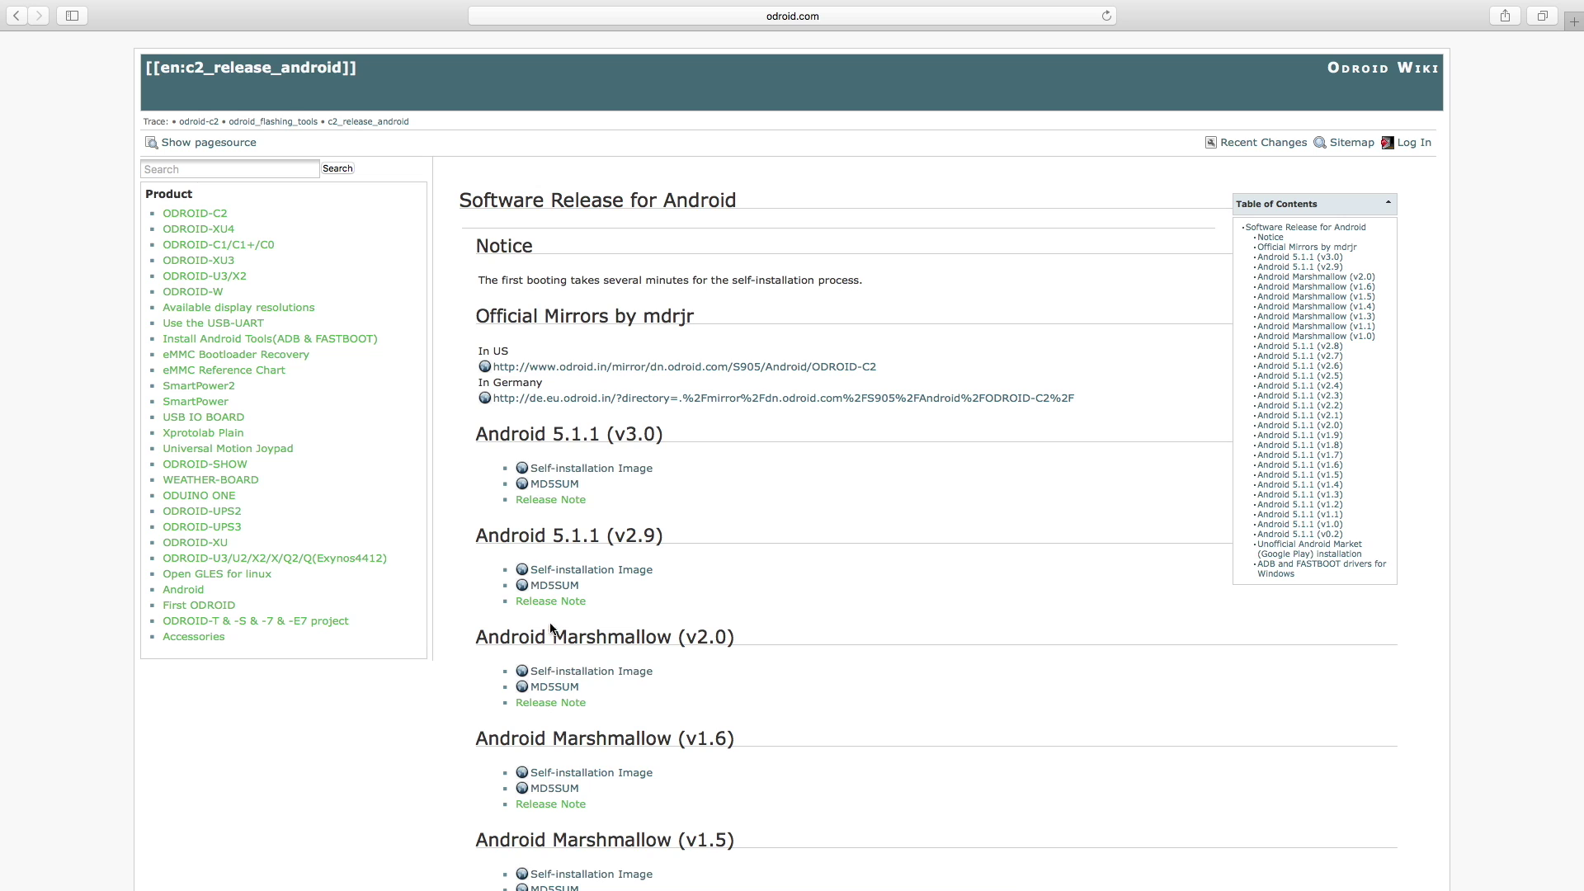
pyautogui.scroll(-5, 767, 733)
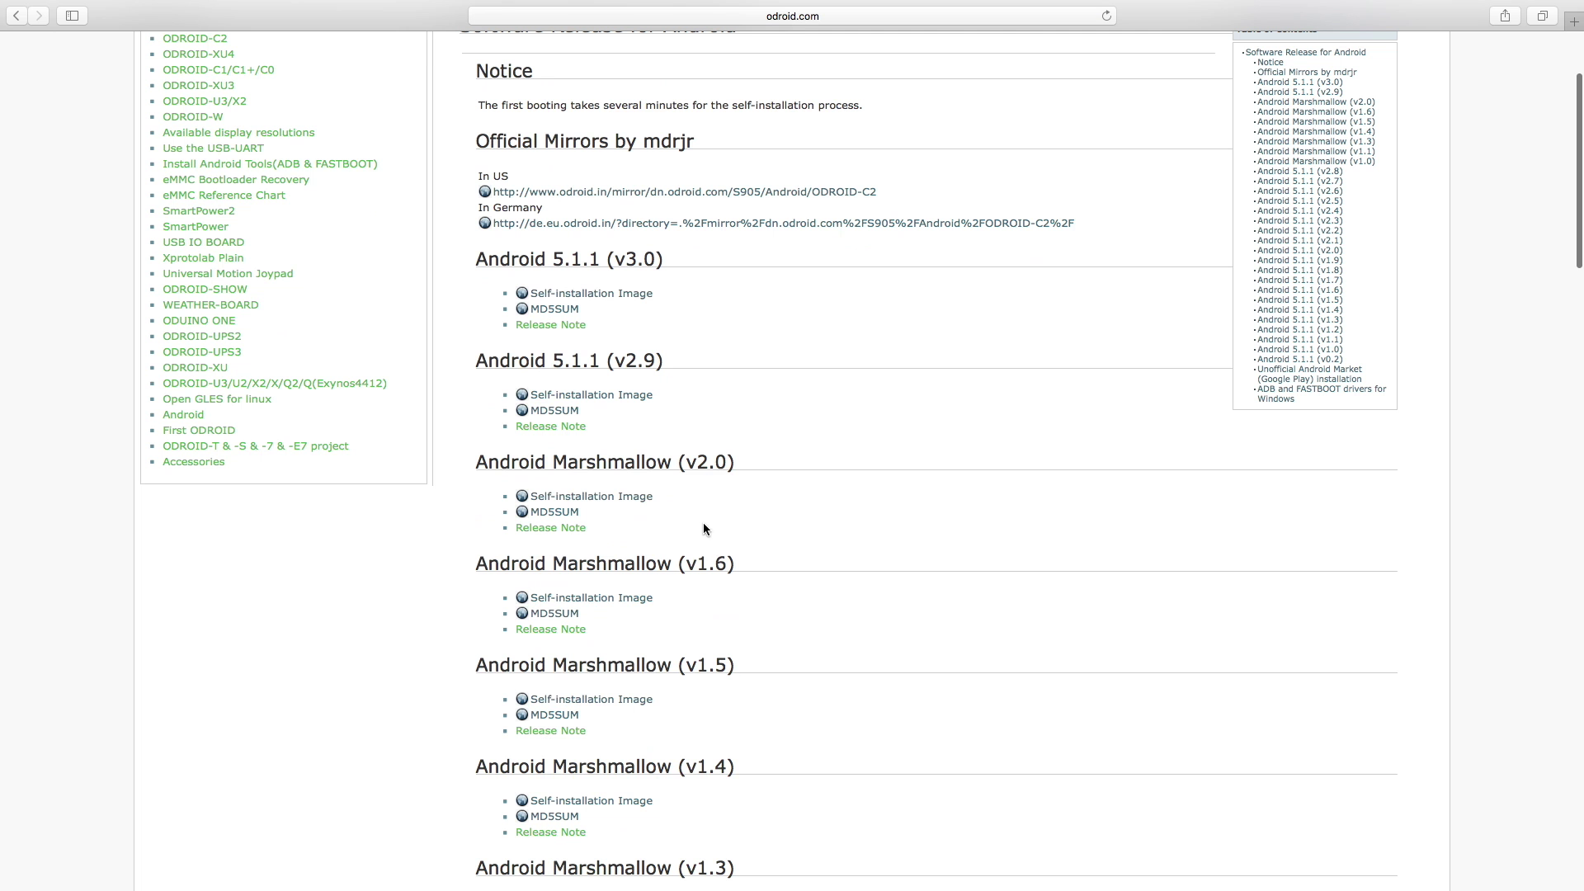
pyautogui.scroll(2, 702, 522)
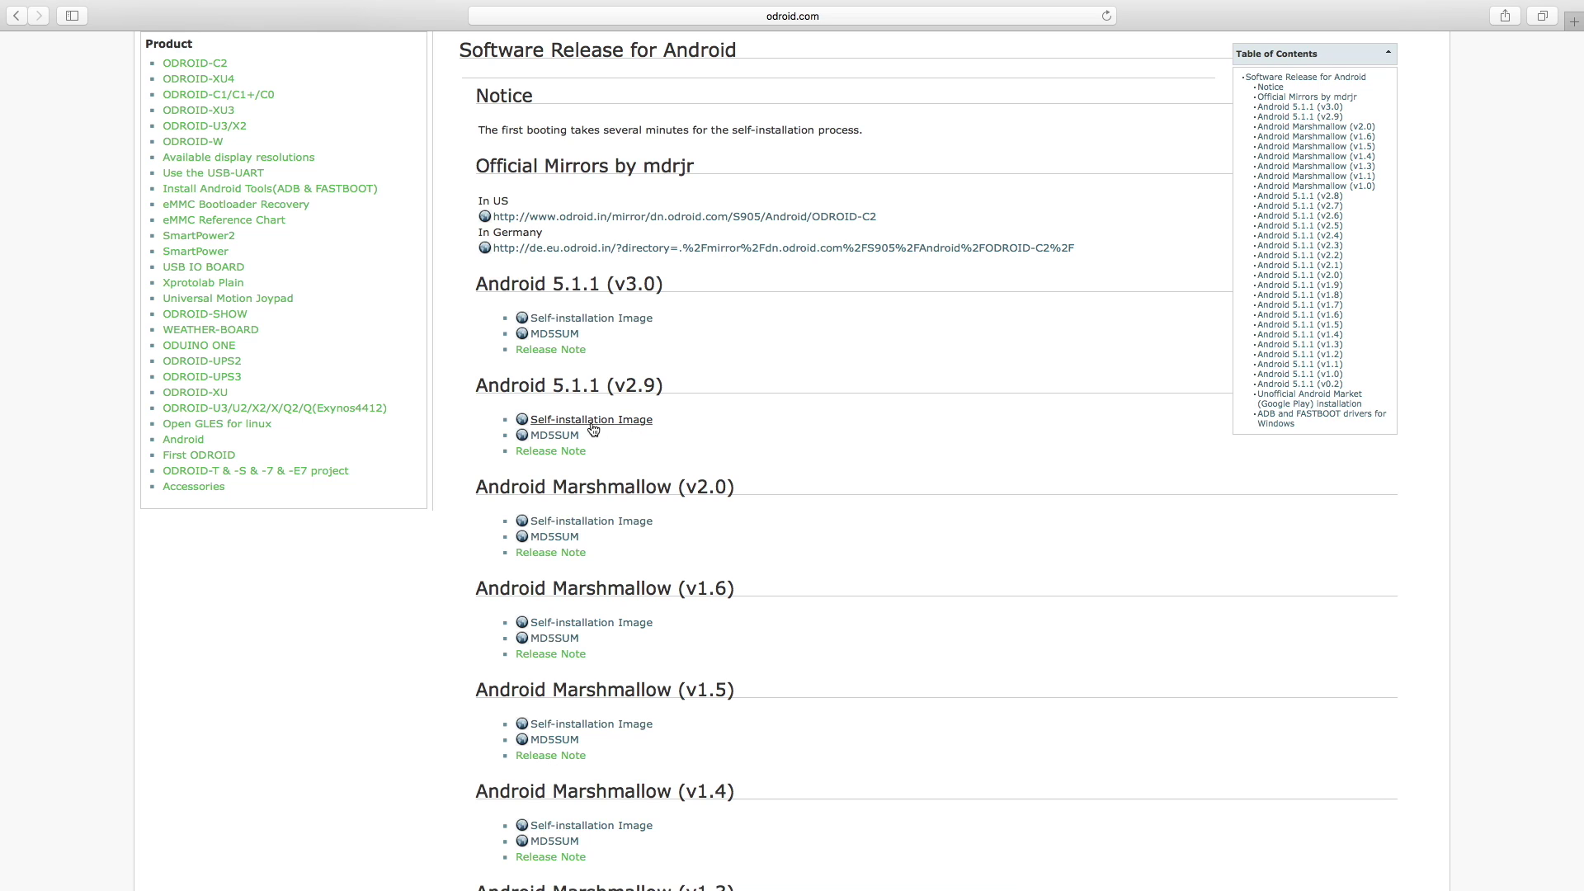
pyautogui.scroll(3, 651, 428)
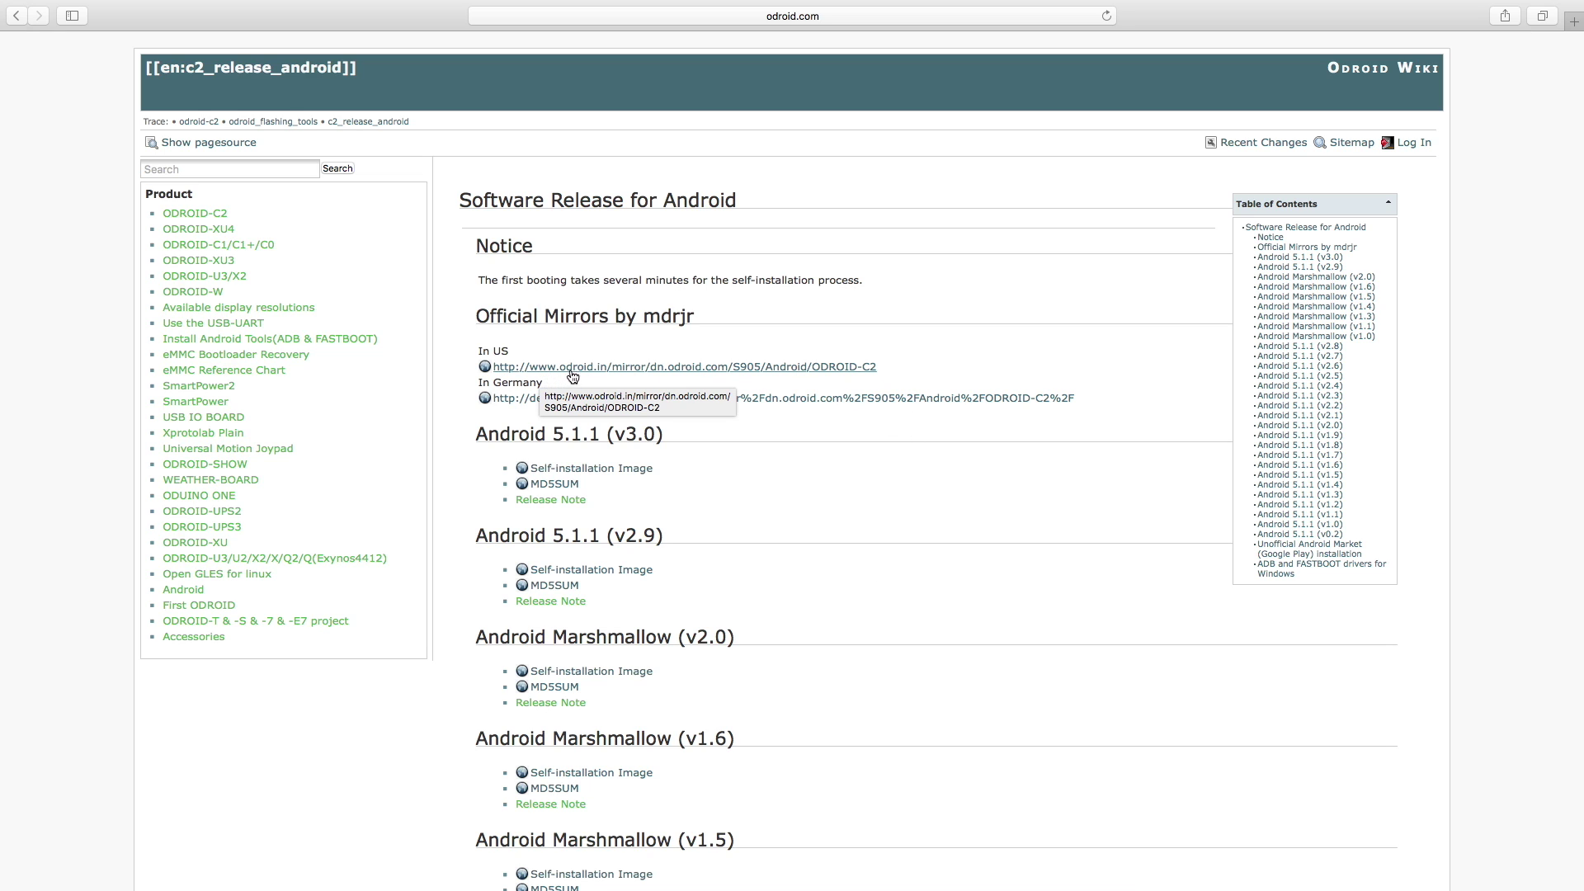
# - Open the US mirror's C2 Android directory and scroll to the selfinstall 6.0.1 entries
pyautogui.click(540, 372)
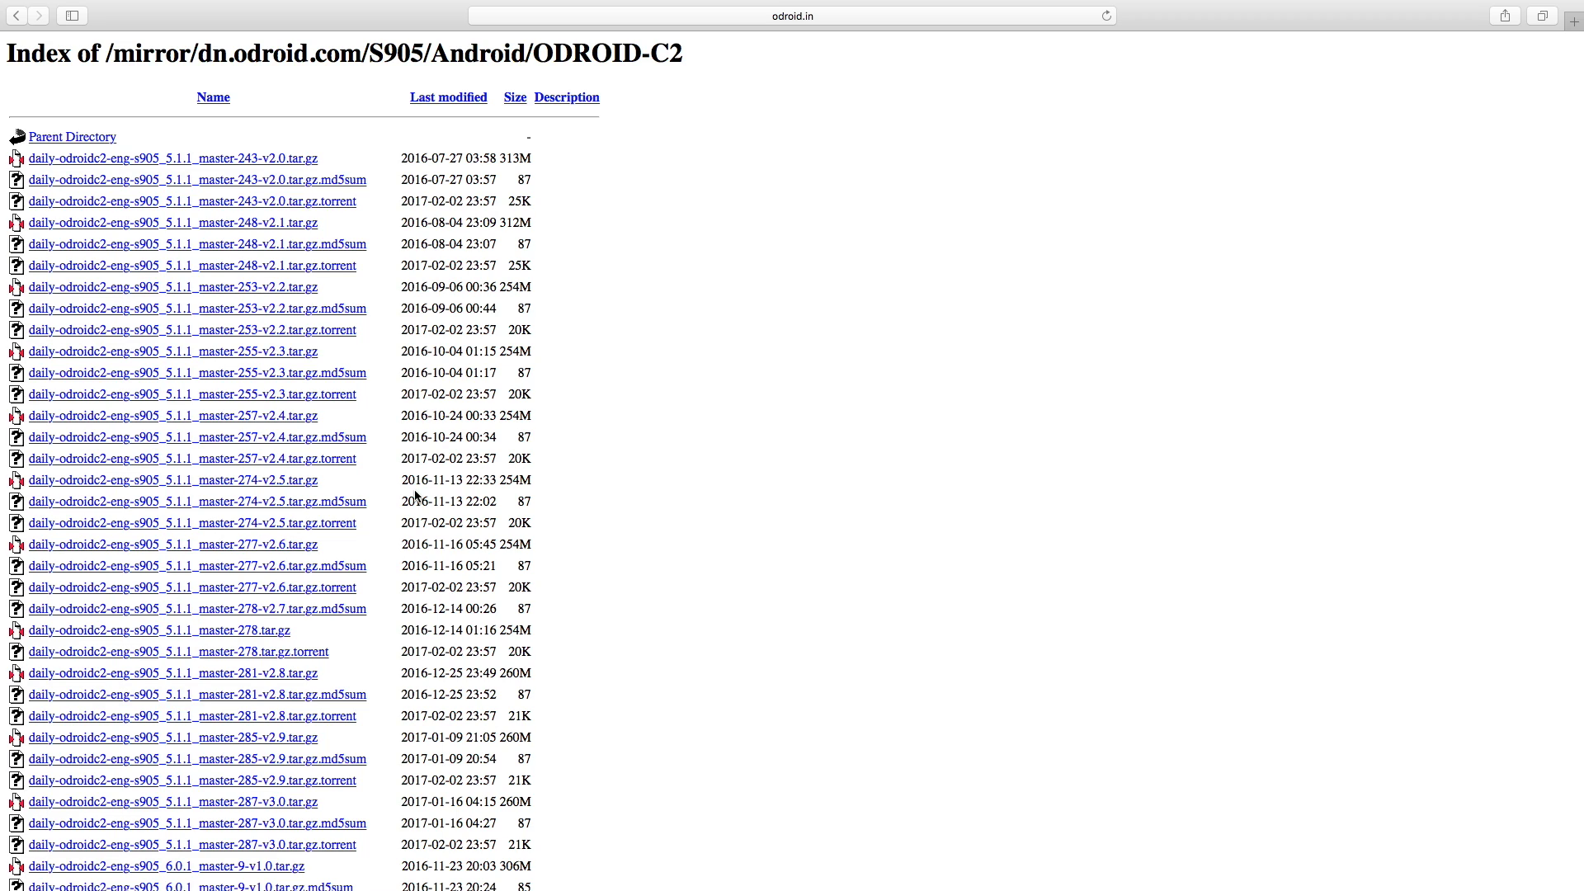
pyautogui.scroll(-20, 383, 503)
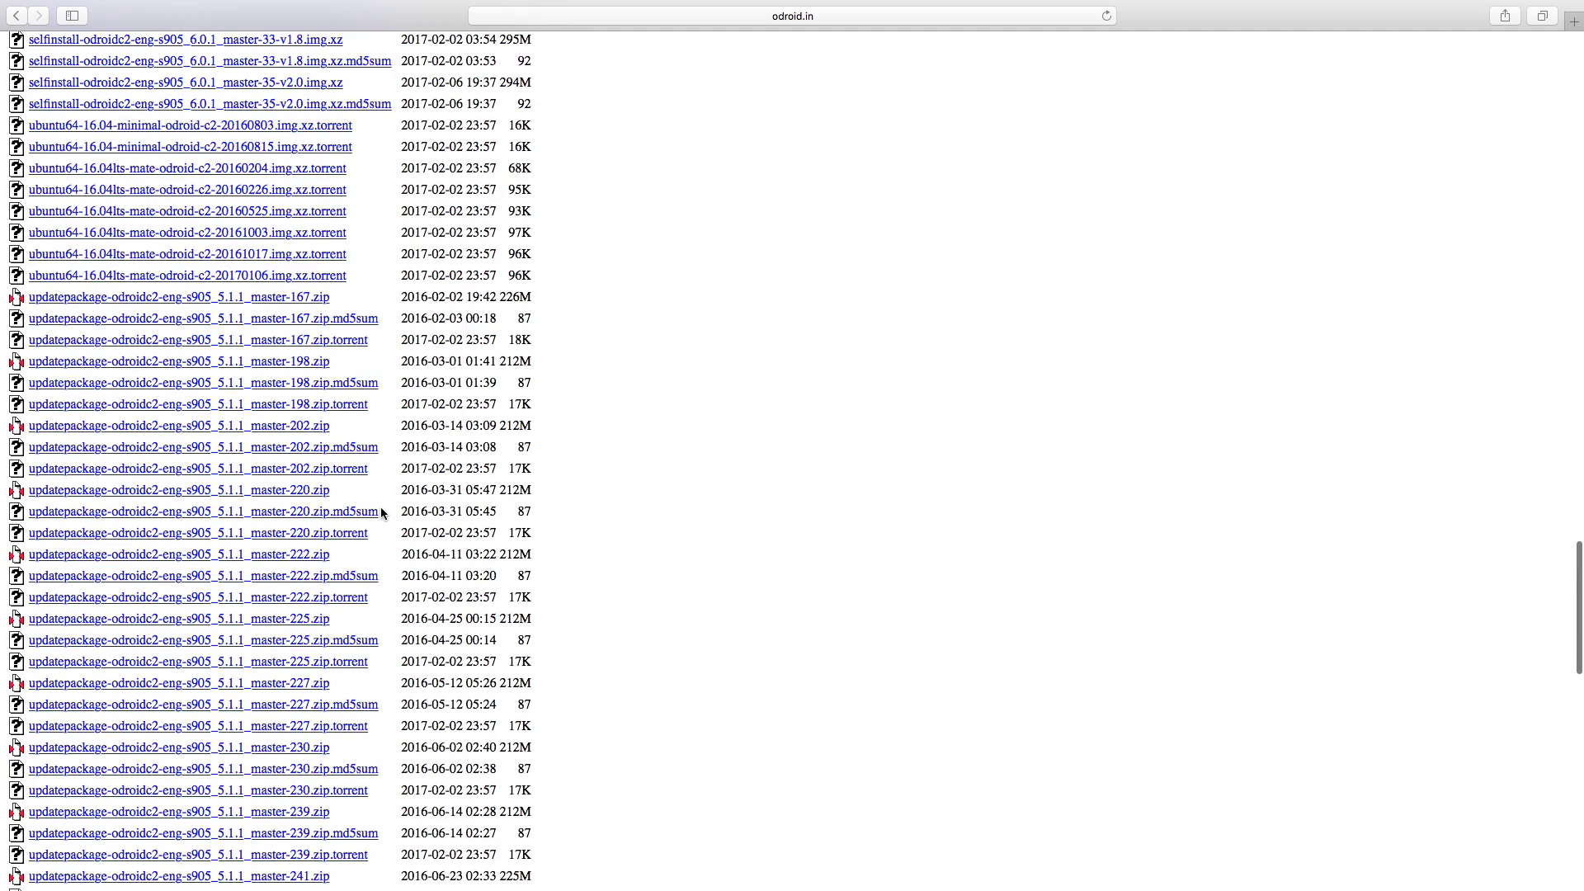
pyautogui.press('Home')
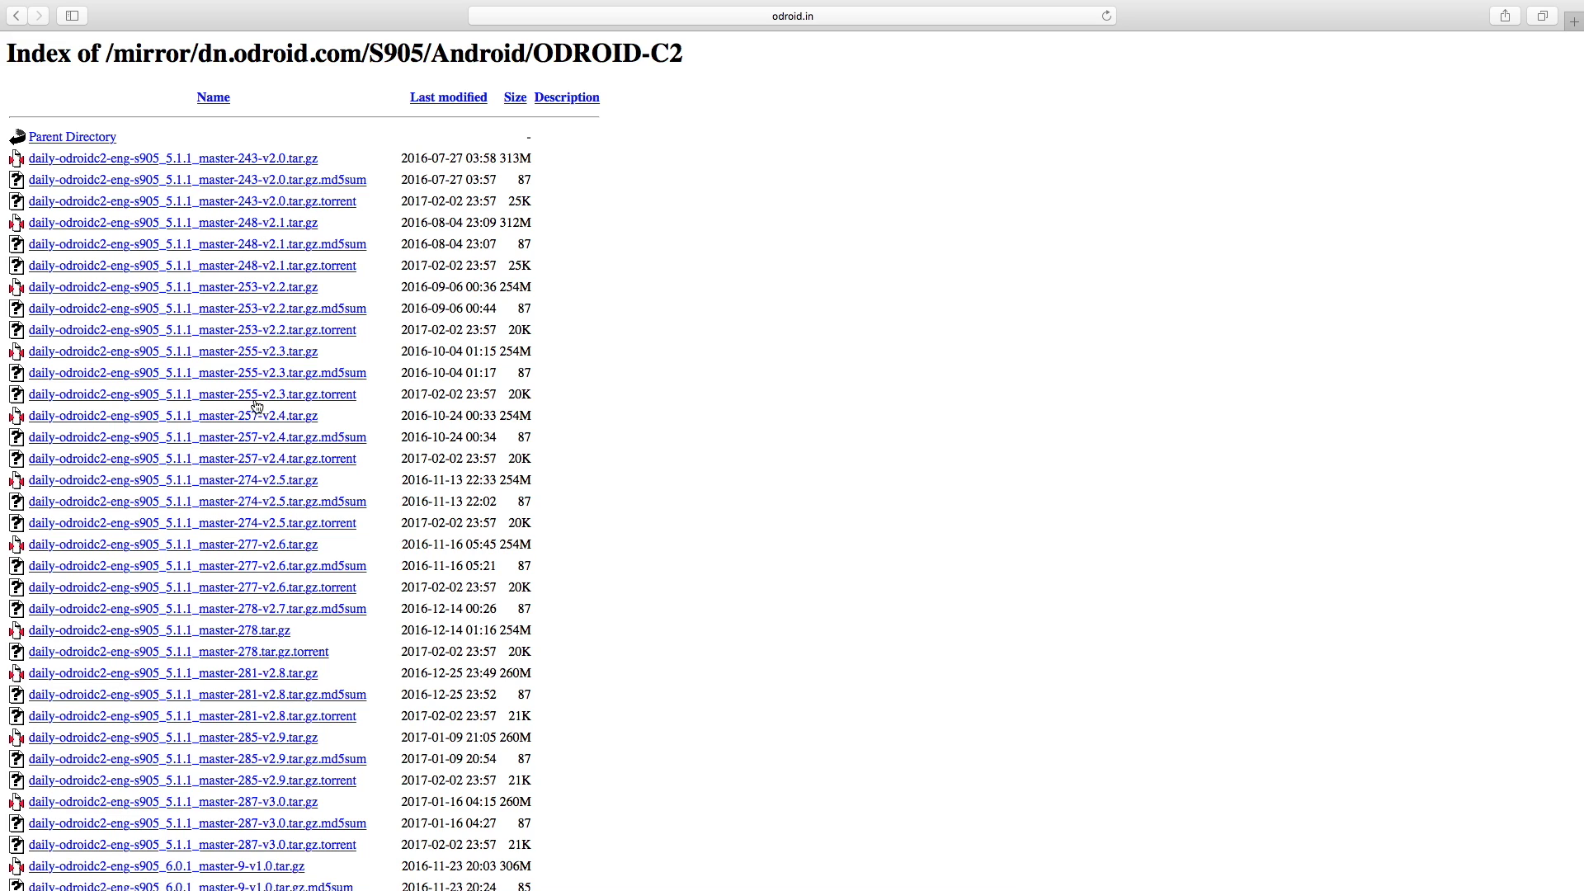
pyautogui.scroll(-12, 74, 256)
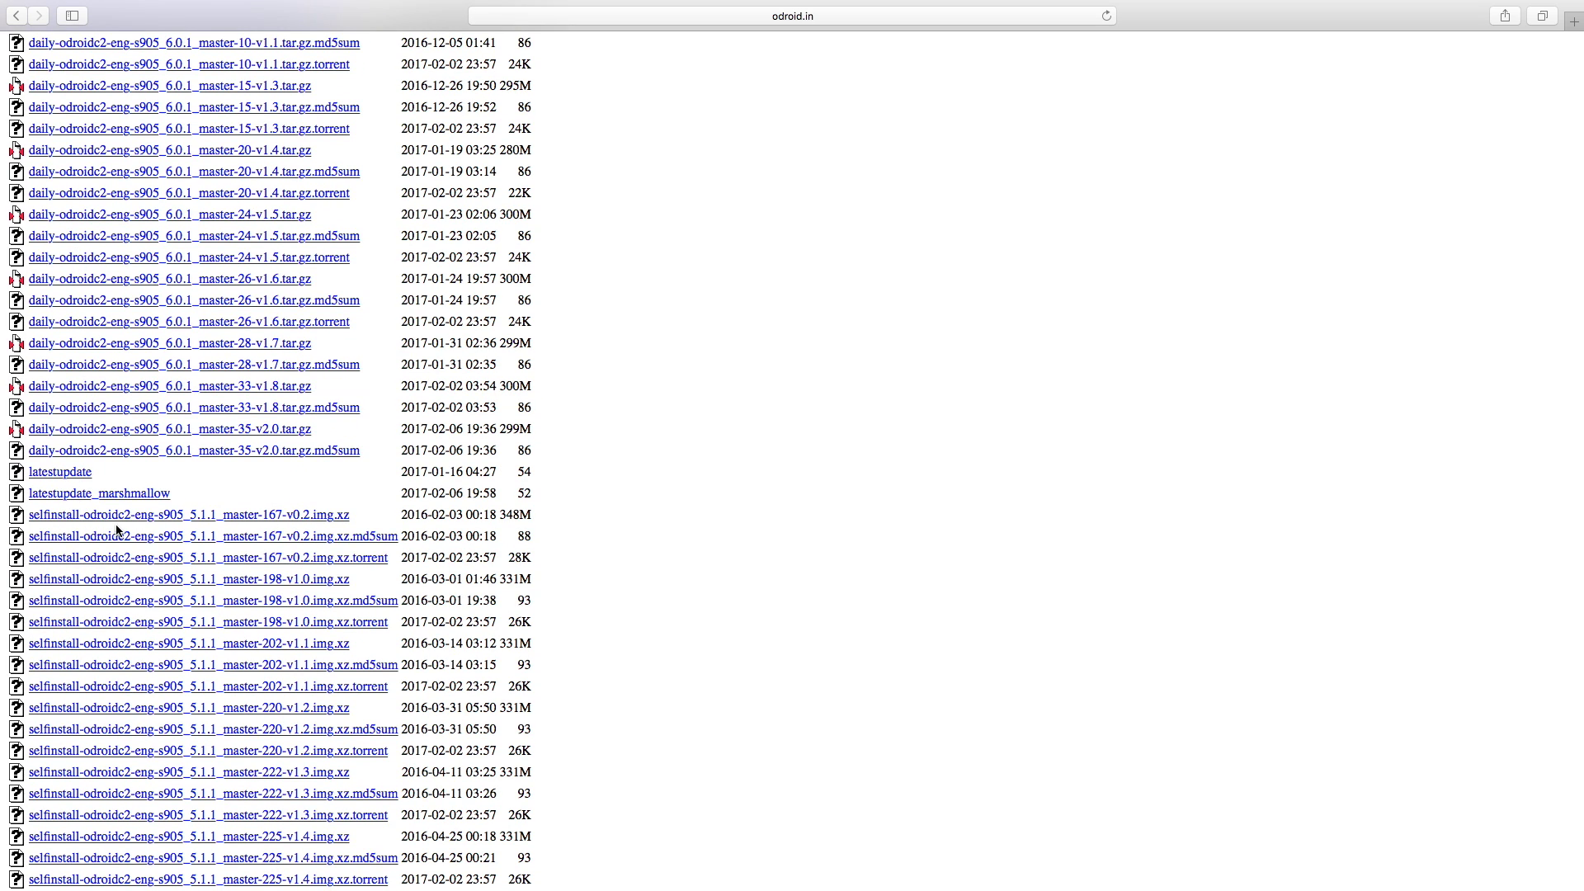
pyautogui.scroll(-10, 117, 531)
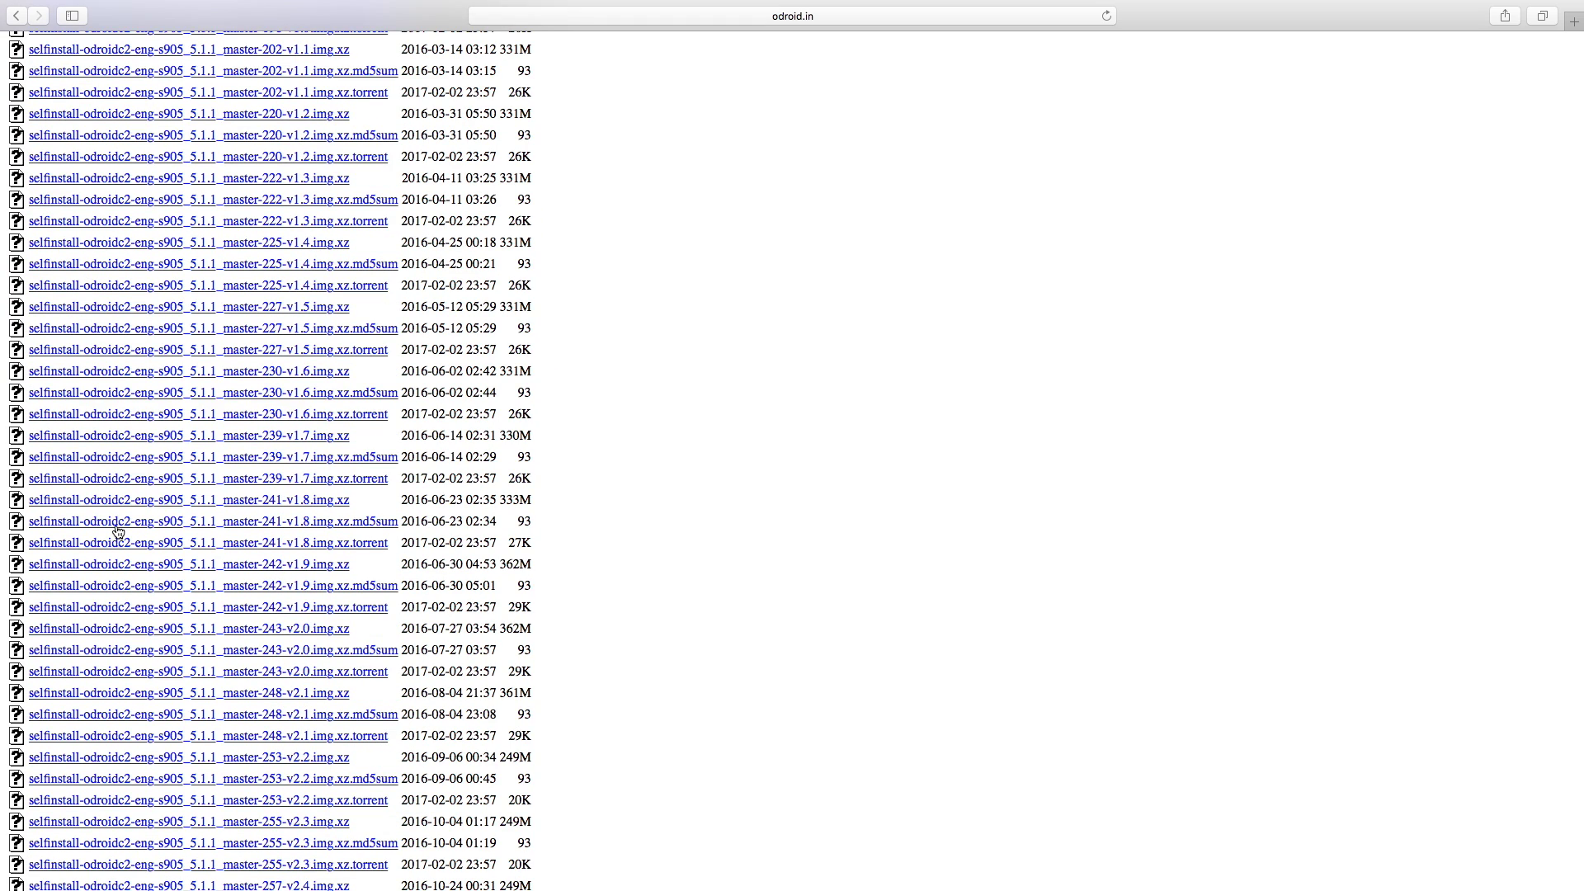
pyautogui.scroll(-20, 117, 530)
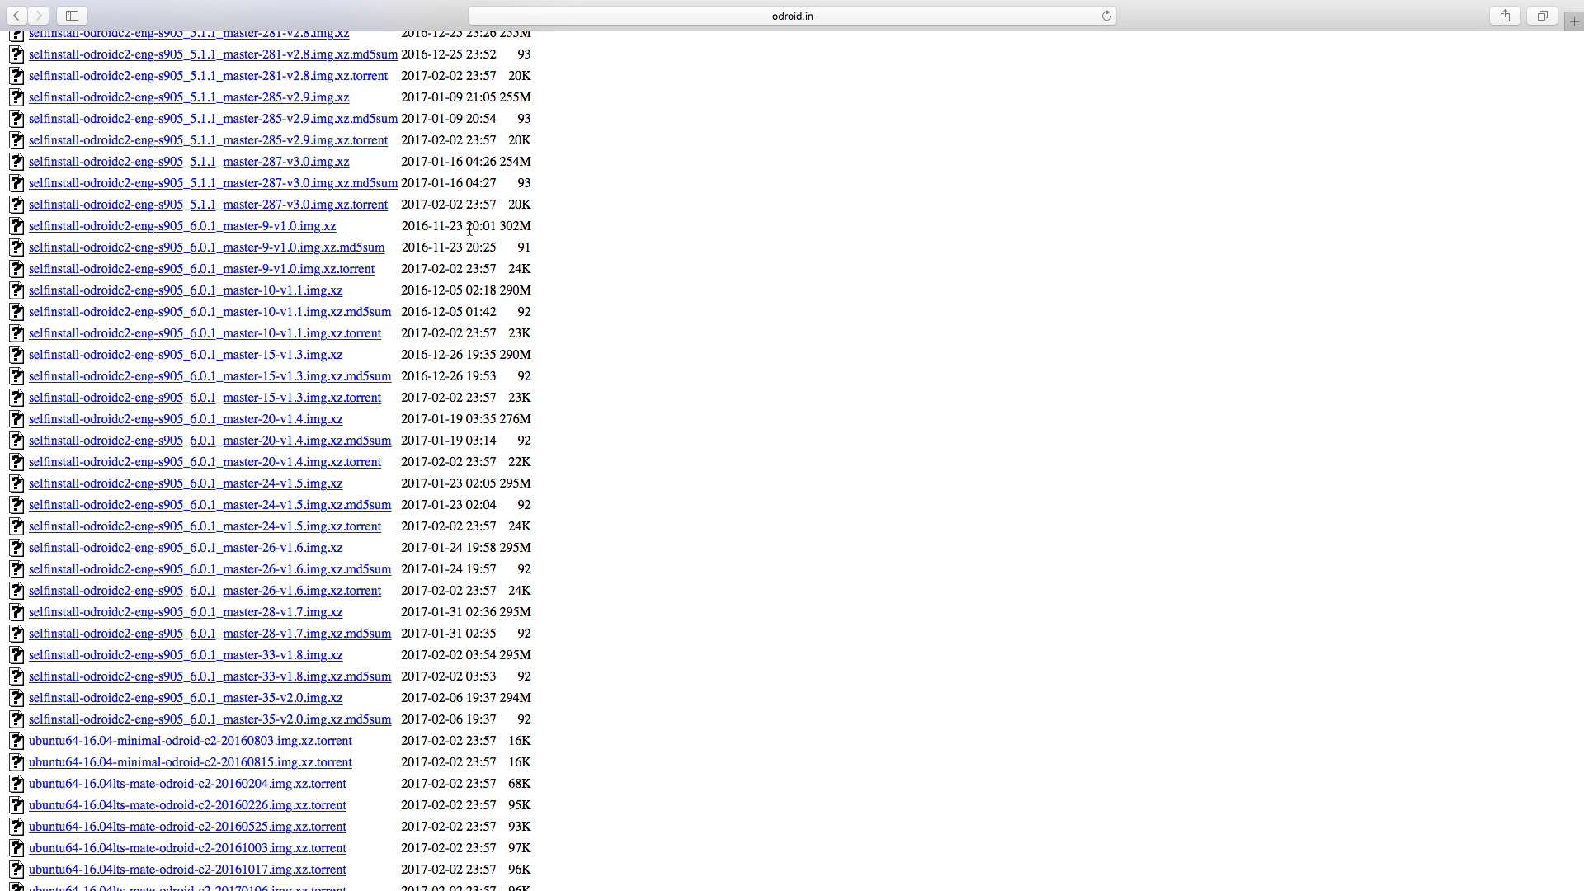
# - Compare the master-9 (11-23) and master-35 (02-06) build dates to find the newest v2.0 image
pyautogui.moveTo(460, 228); pyautogui.dragTo(435, 227)
pyautogui.moveTo(433, 697); pyautogui.dragTo(467, 697)
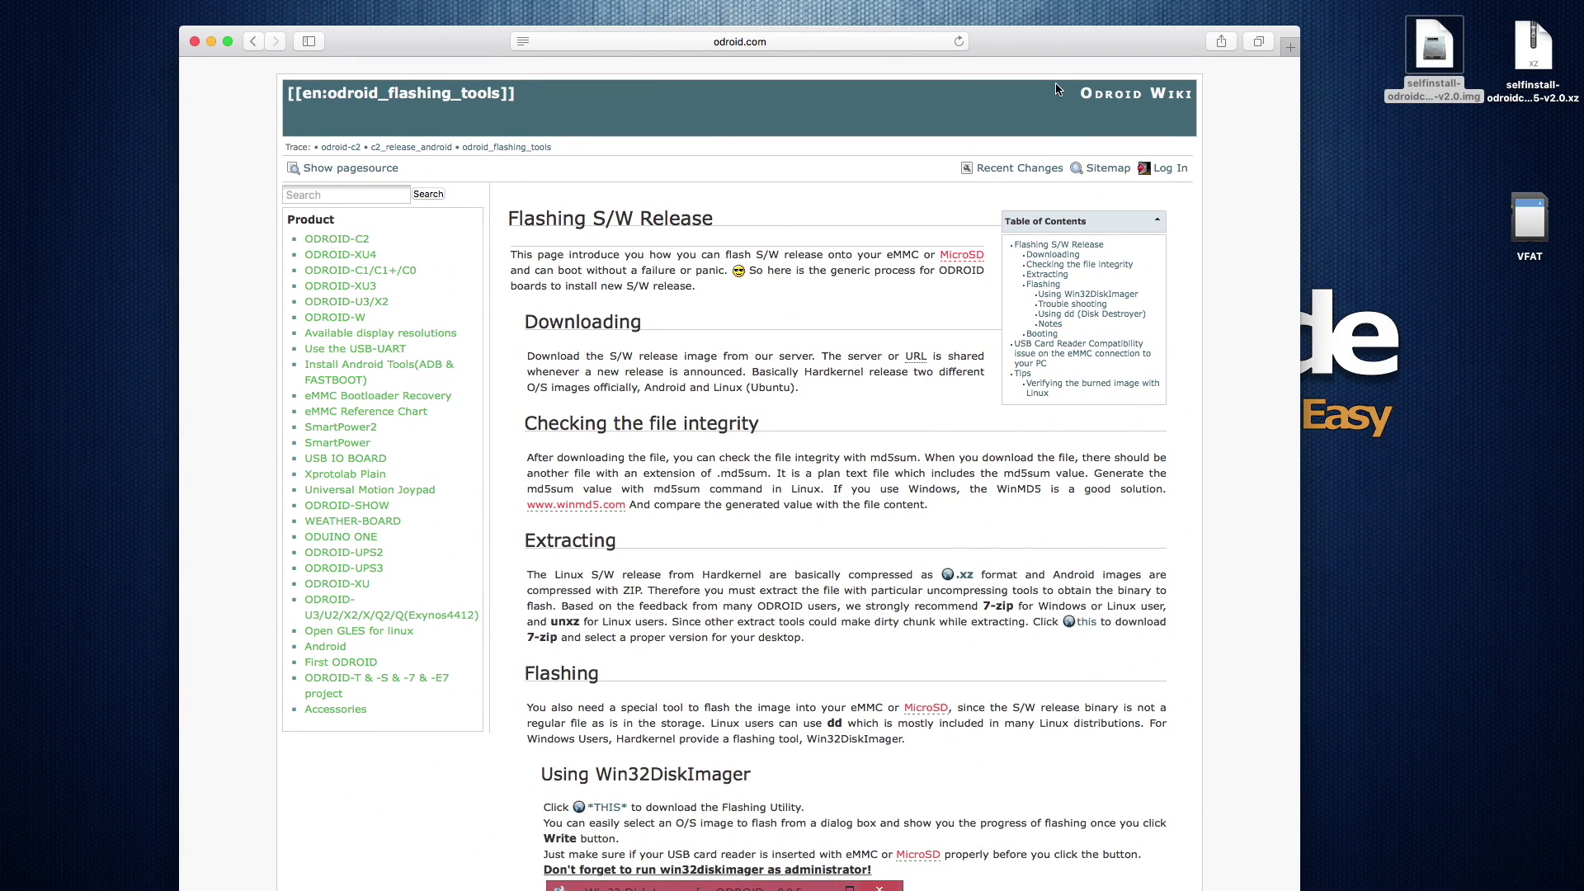
# - Scroll the Odroid flashing guide down to its Win32DiskImager section
pyautogui.scroll(-10, 778, 403)
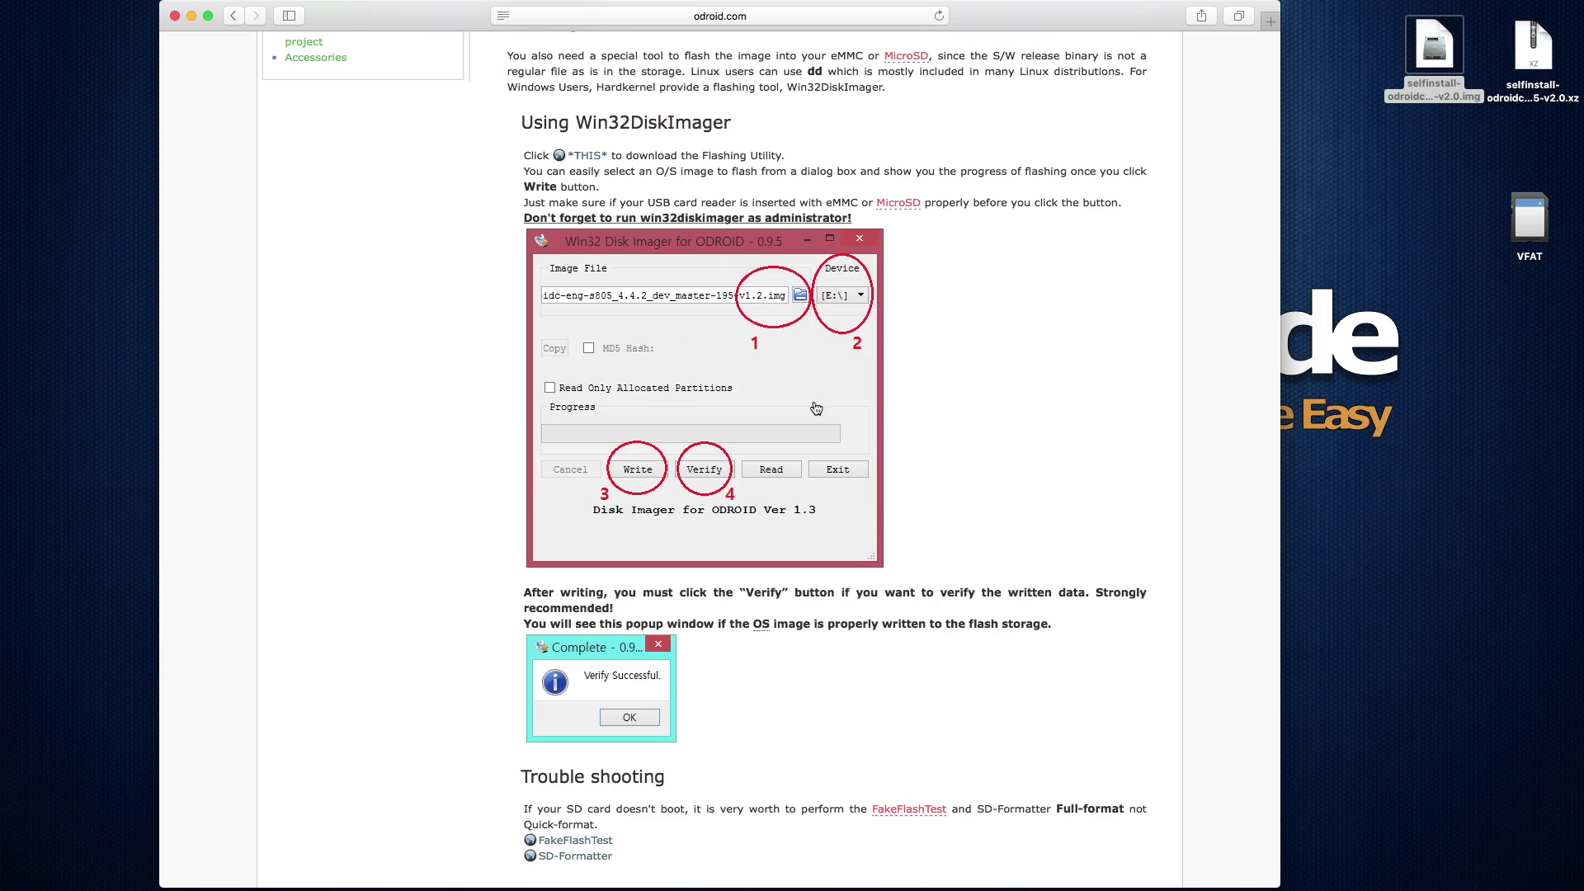
# - Launch ApplePi-Baker from Spotlight and select the 32.0GB SD card /dev/disk6 as target
pyautogui.press('super+m')
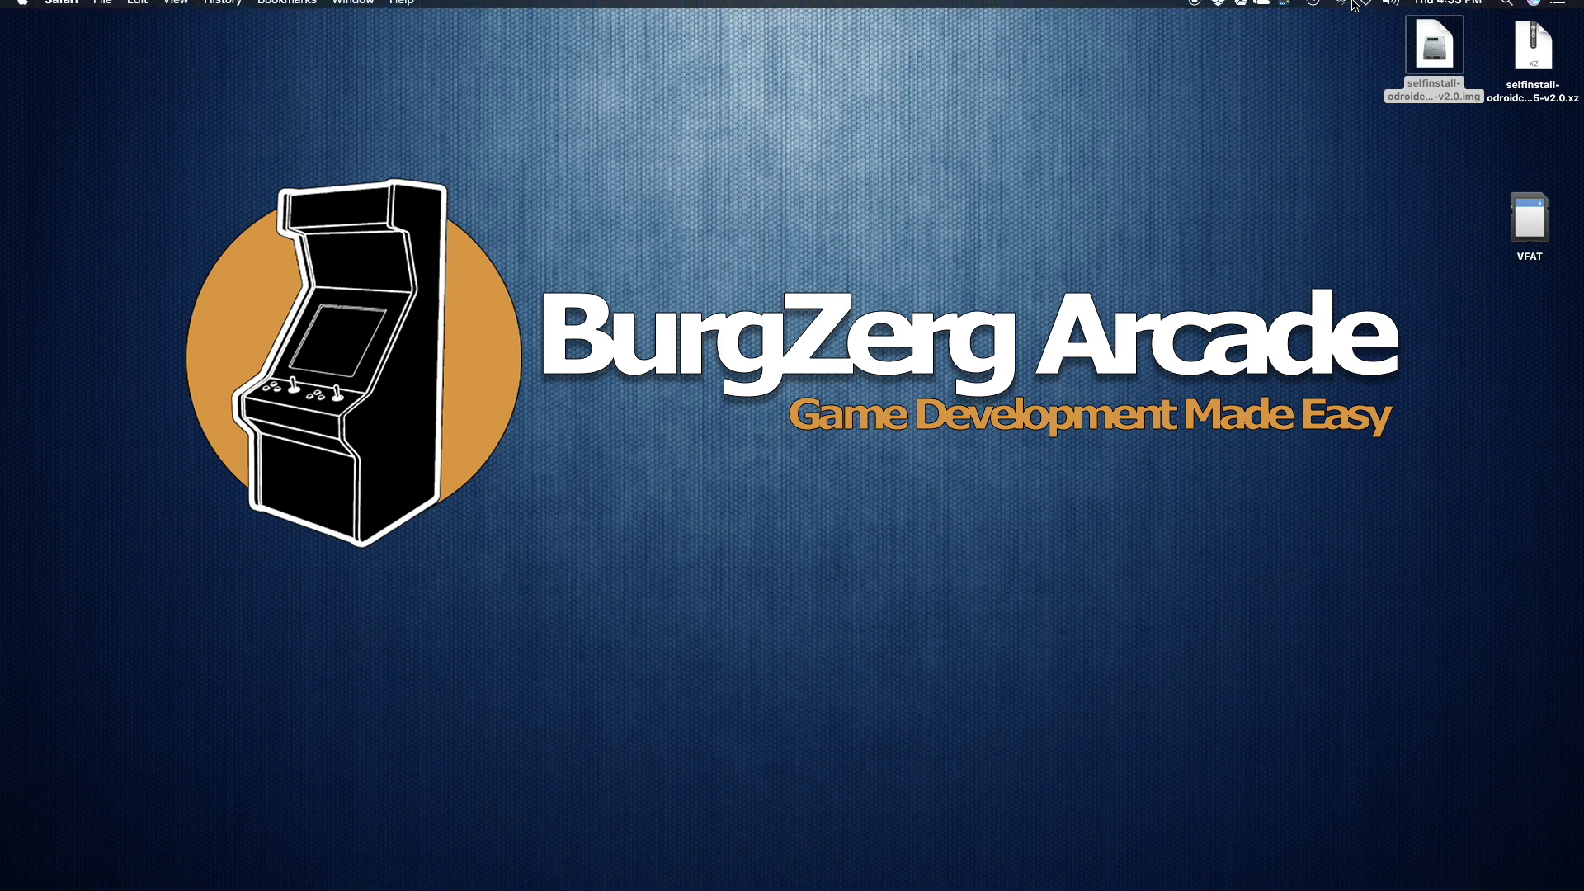
pyautogui.click(1508, 11)
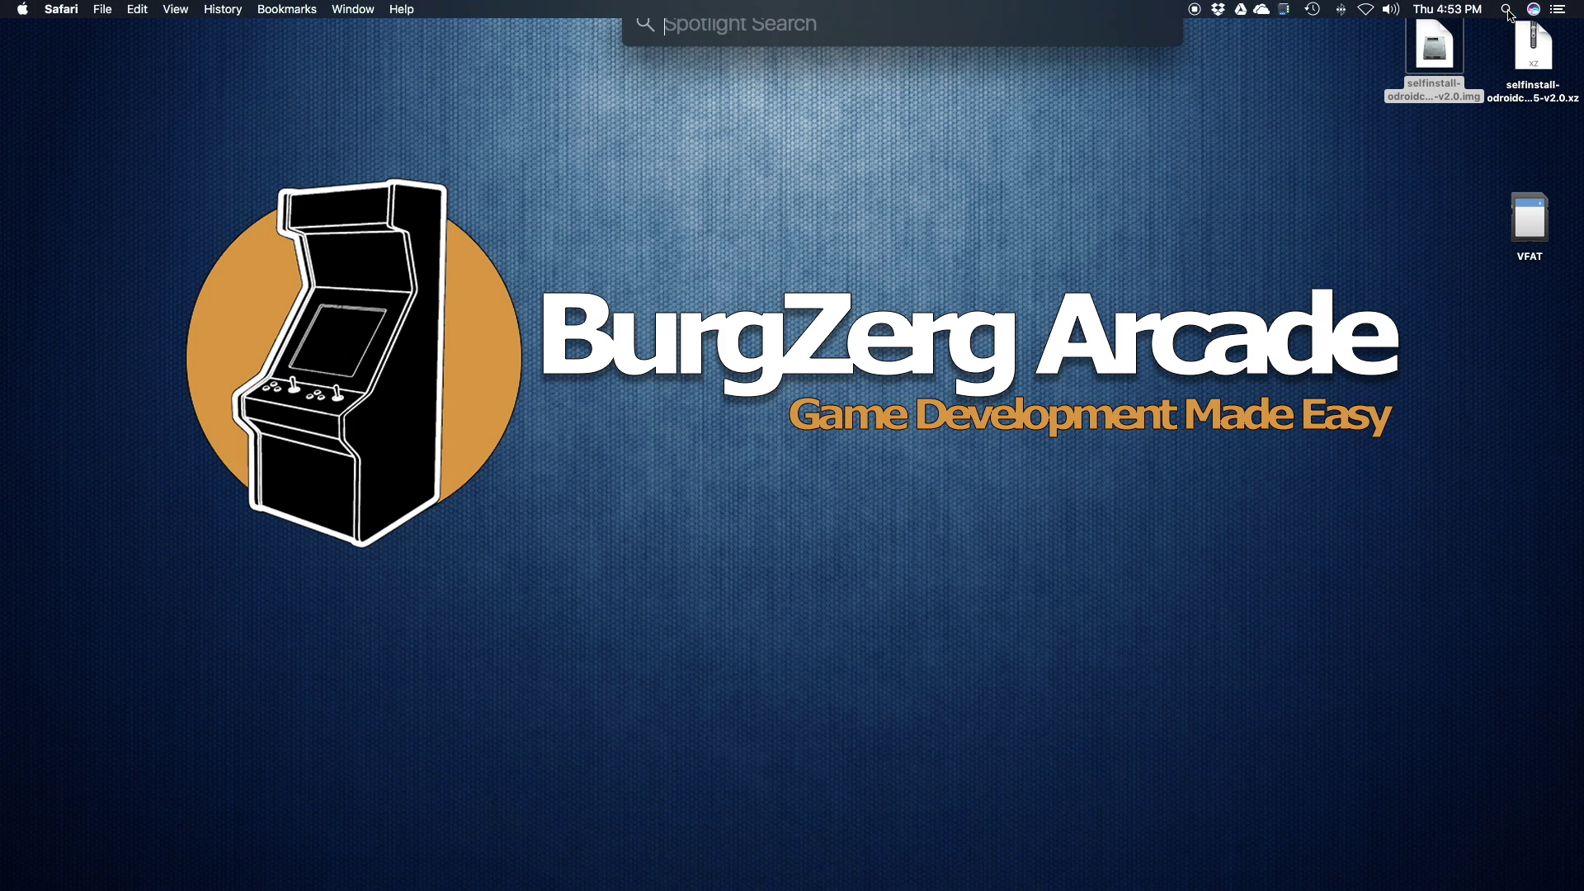
pyautogui.write('apple')
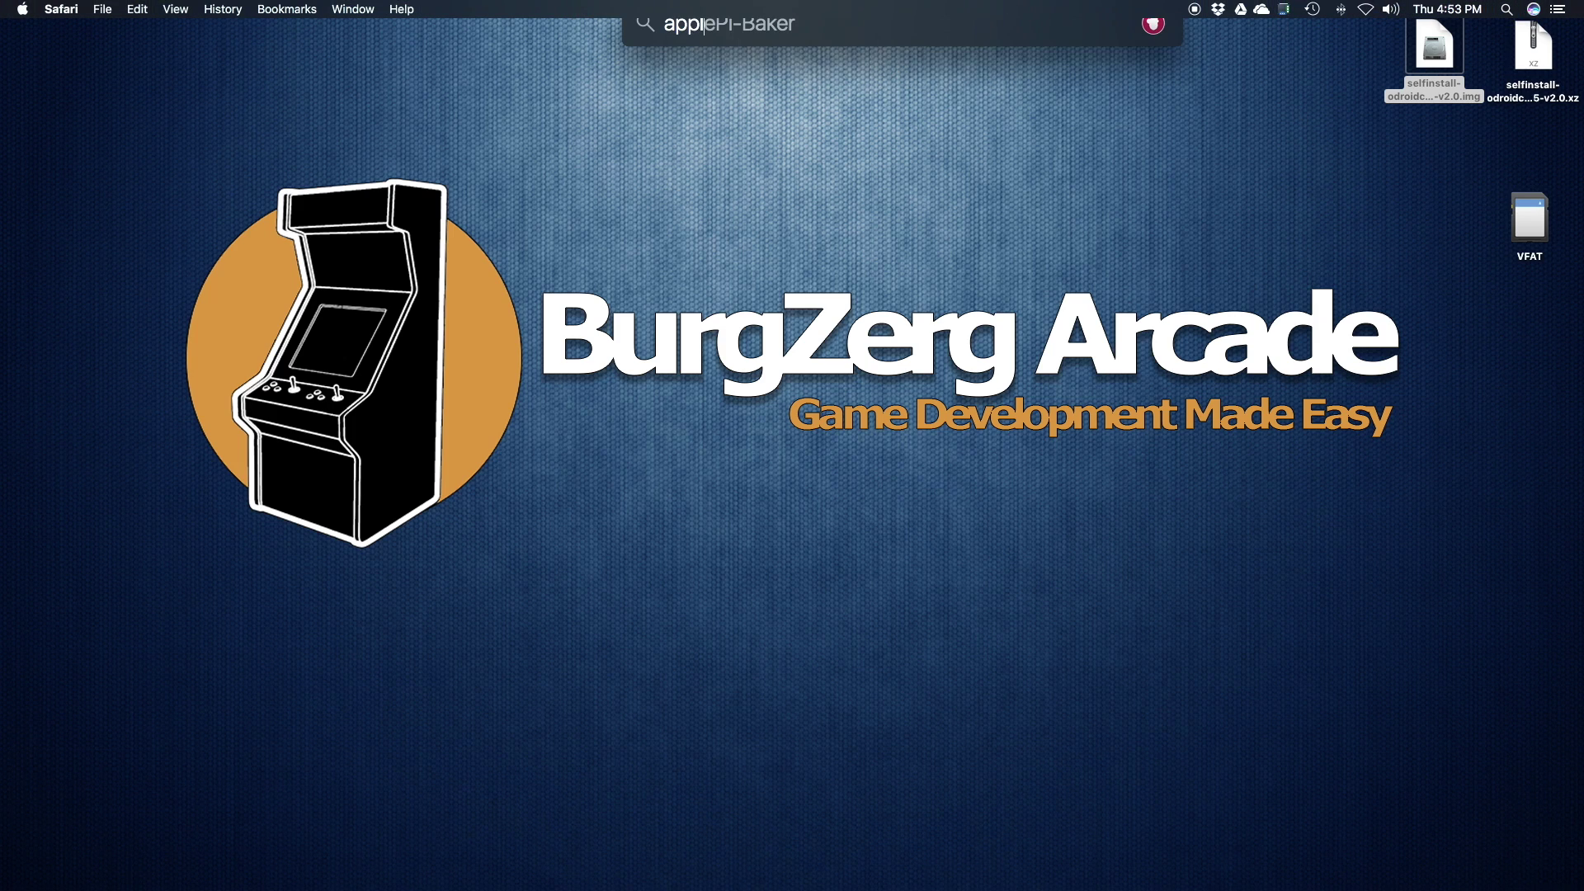
pyautogui.press('Return')
pyautogui.moveTo(990, 277); pyautogui.dragTo(1138, 98)
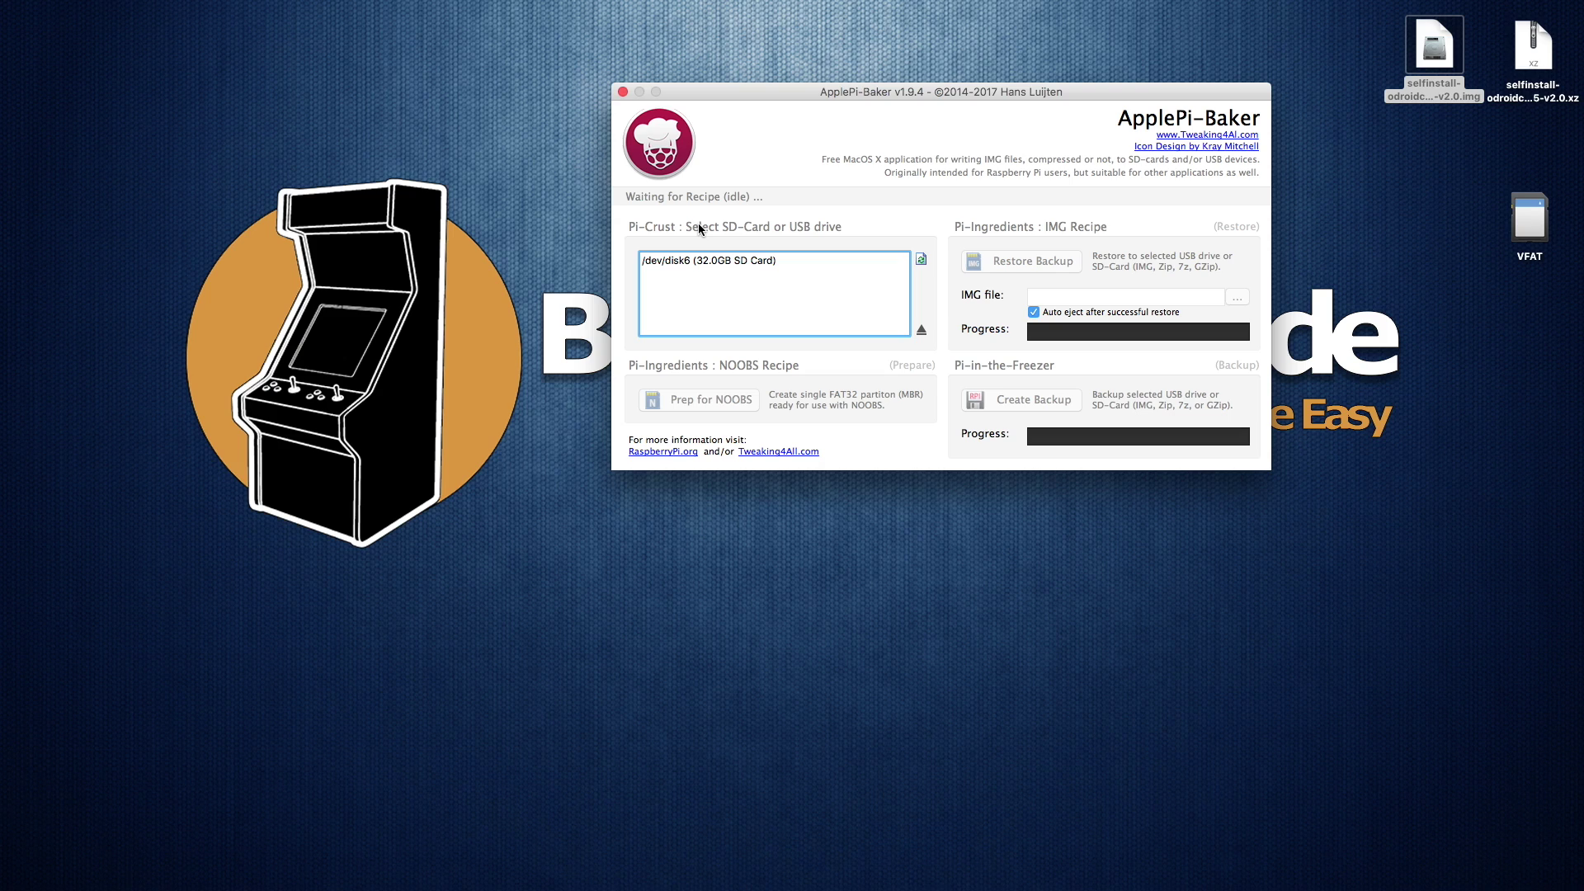
pyautogui.click(705, 263)
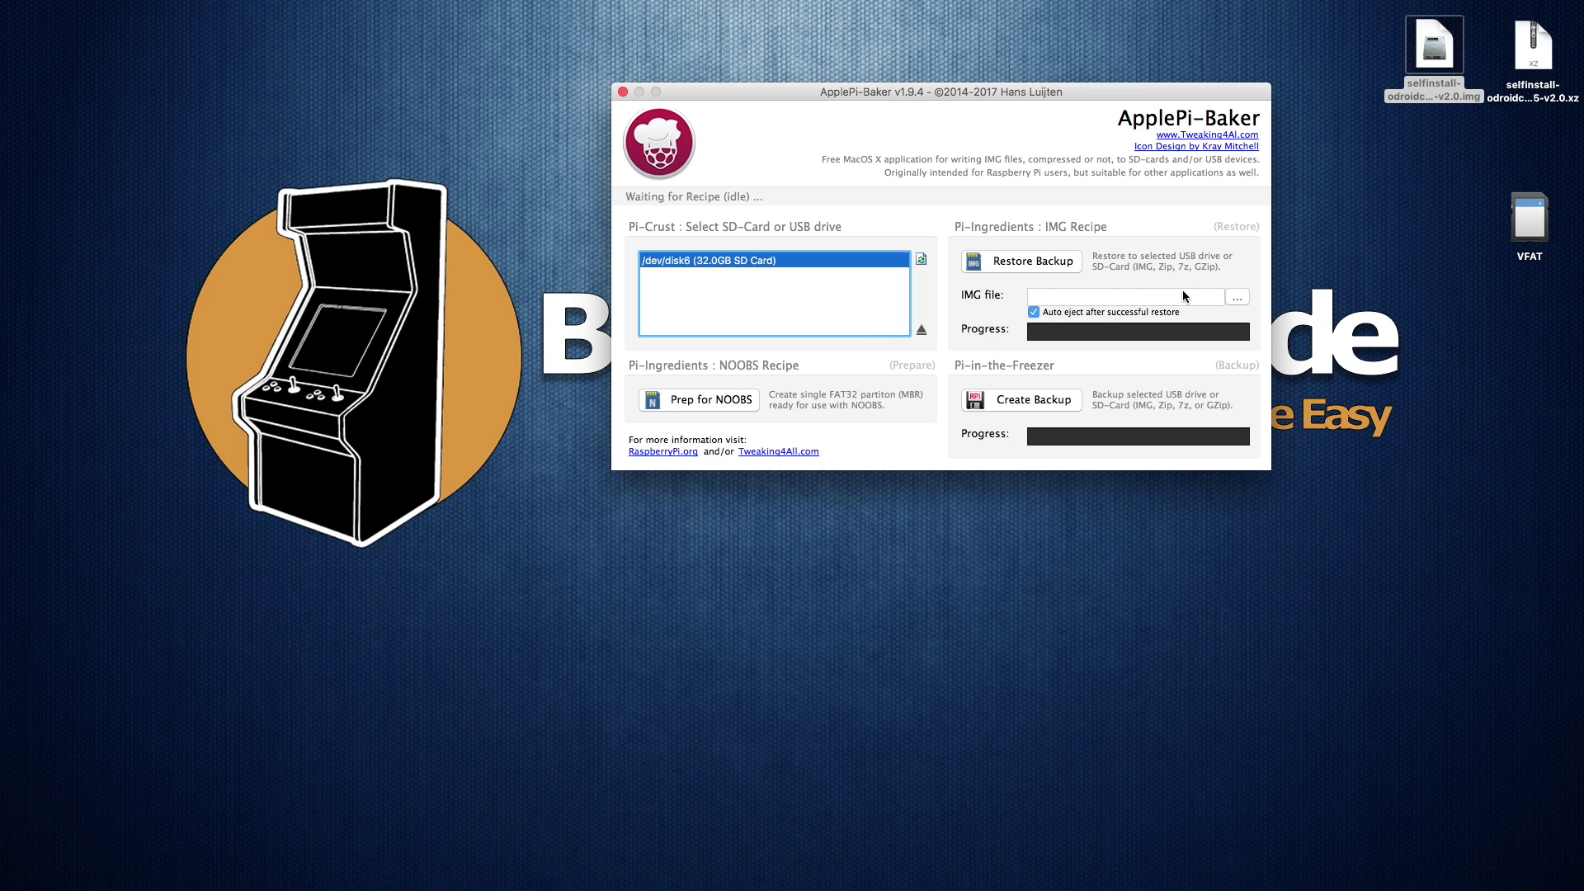
# - Choose the selfinstall v2.0 .img file as the IMG file to restore
pyautogui.click(1237, 297)
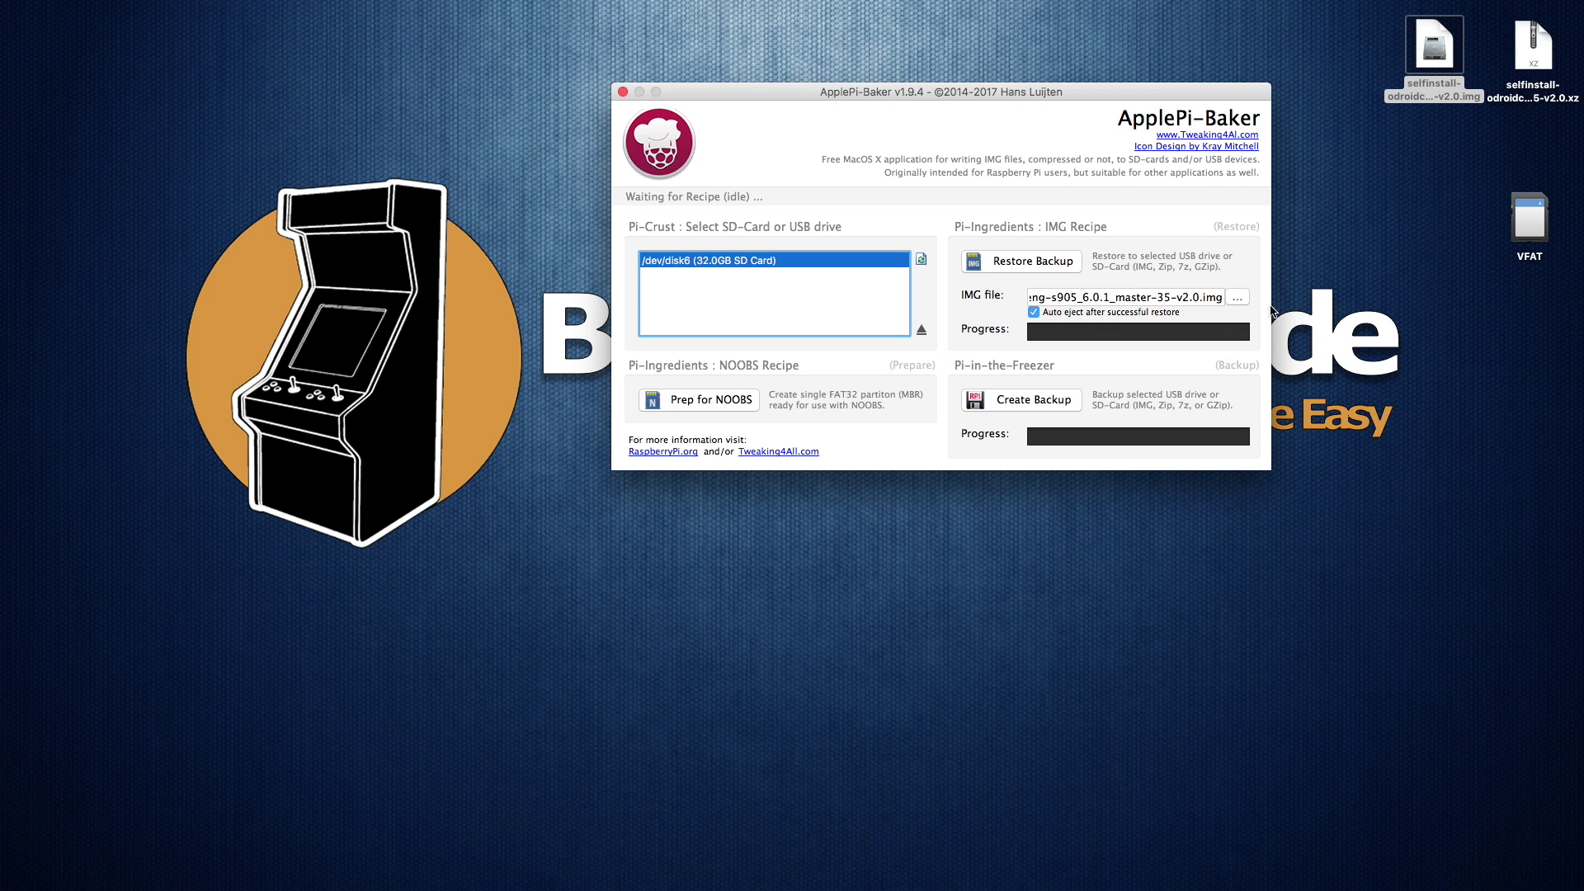
pyautogui.moveTo(990, 96); pyautogui.dragTo(792, 128)
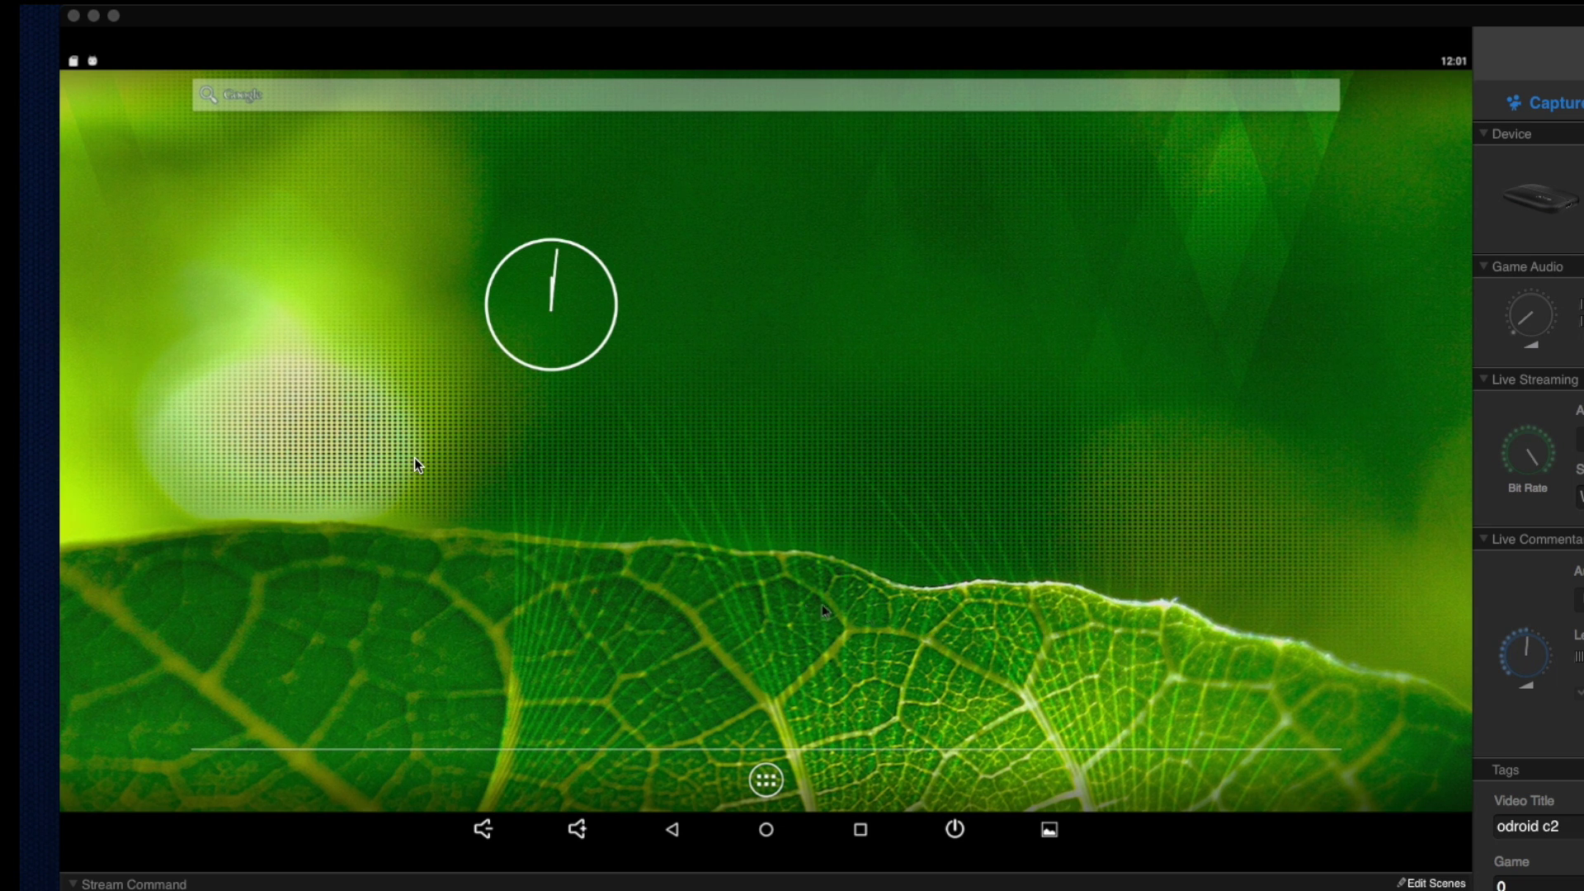
# - Open ODROID Utility and confirm CPU frequency 1536000 and the performance governor remain set
pyautogui.click(766, 780)
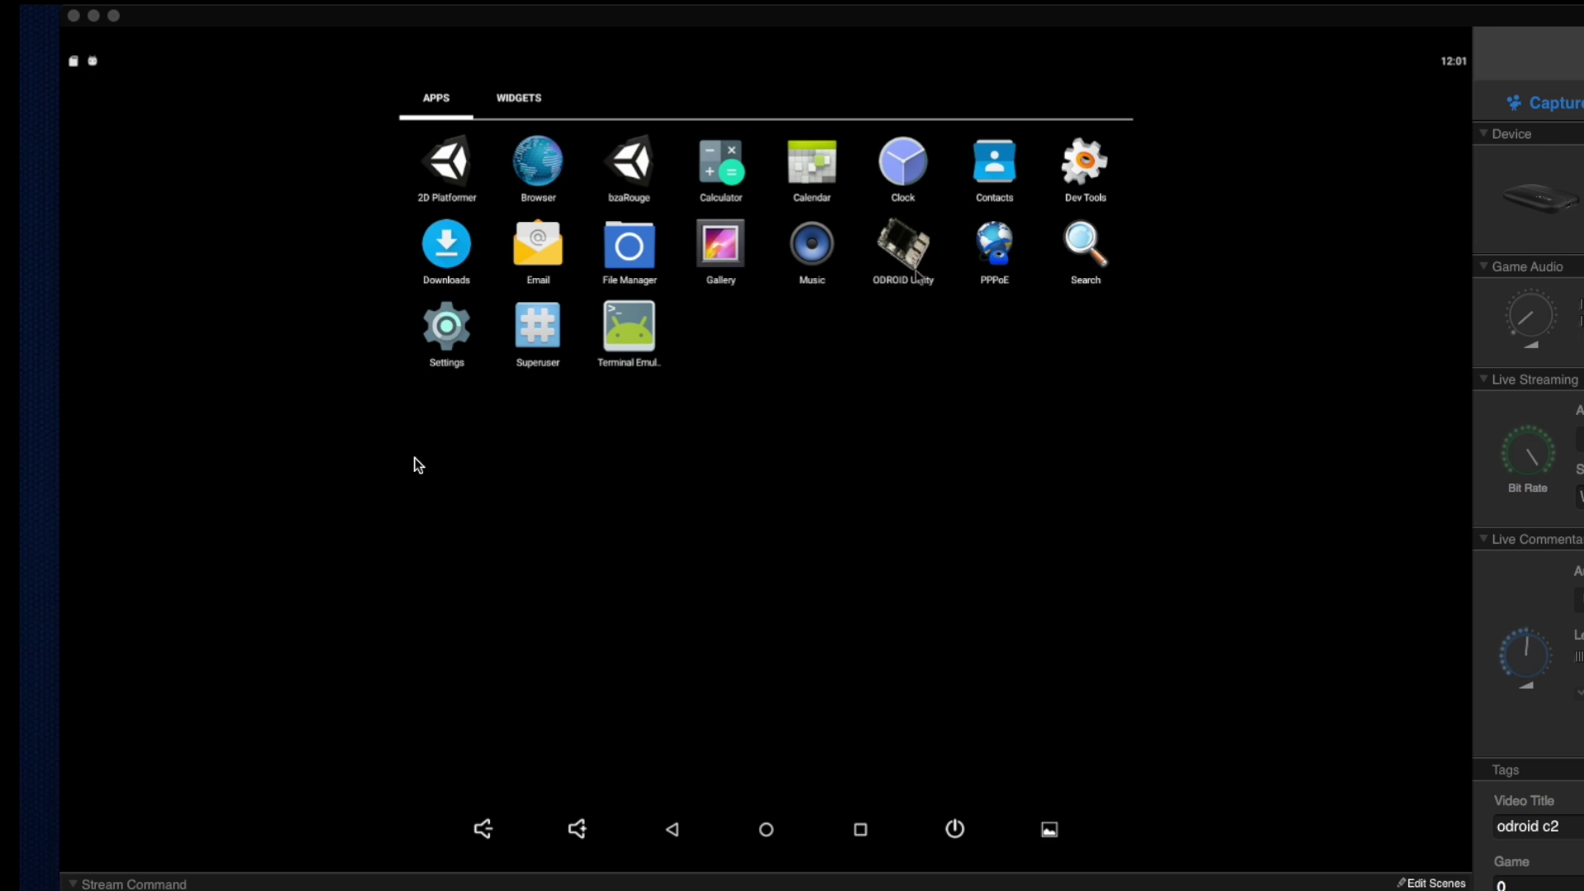
pyautogui.click(903, 246)
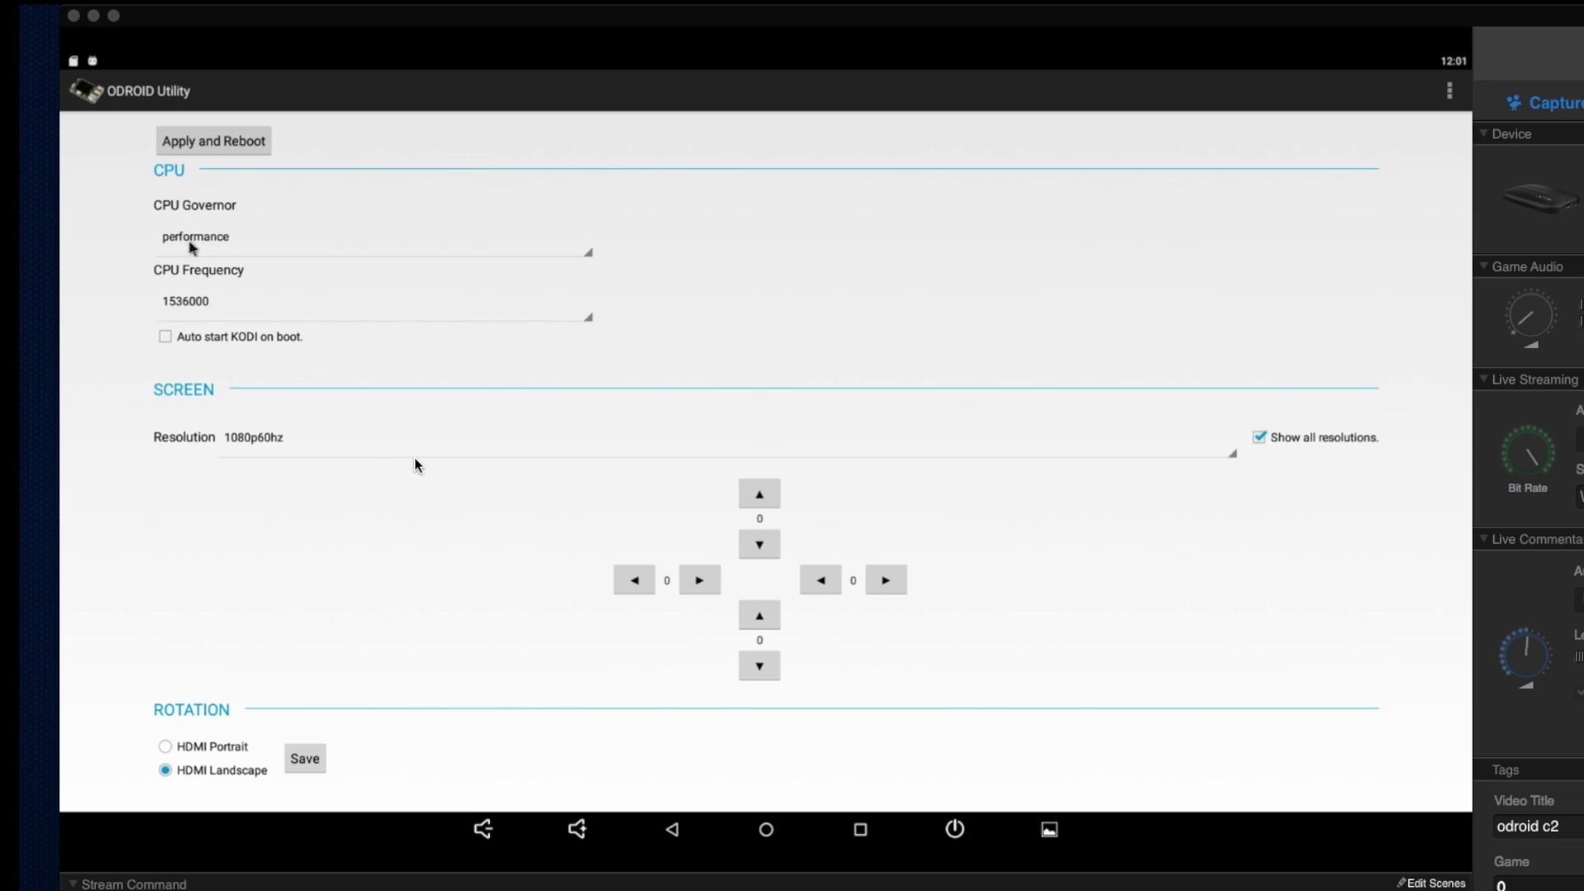
pyautogui.click(205, 288)
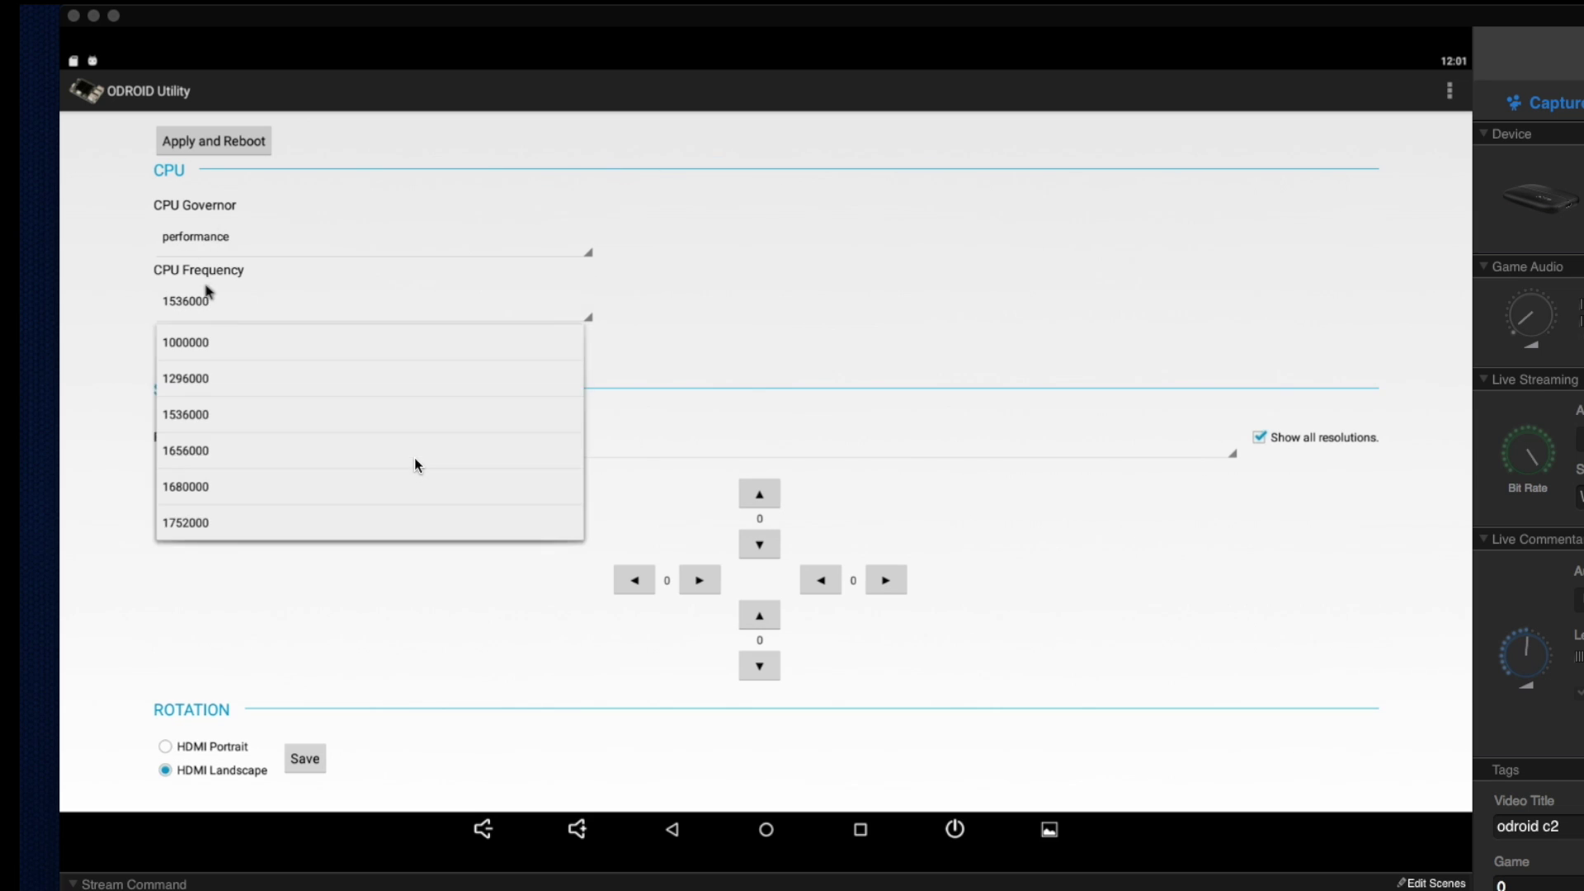
pyautogui.click(142, 285)
pyautogui.click(191, 243)
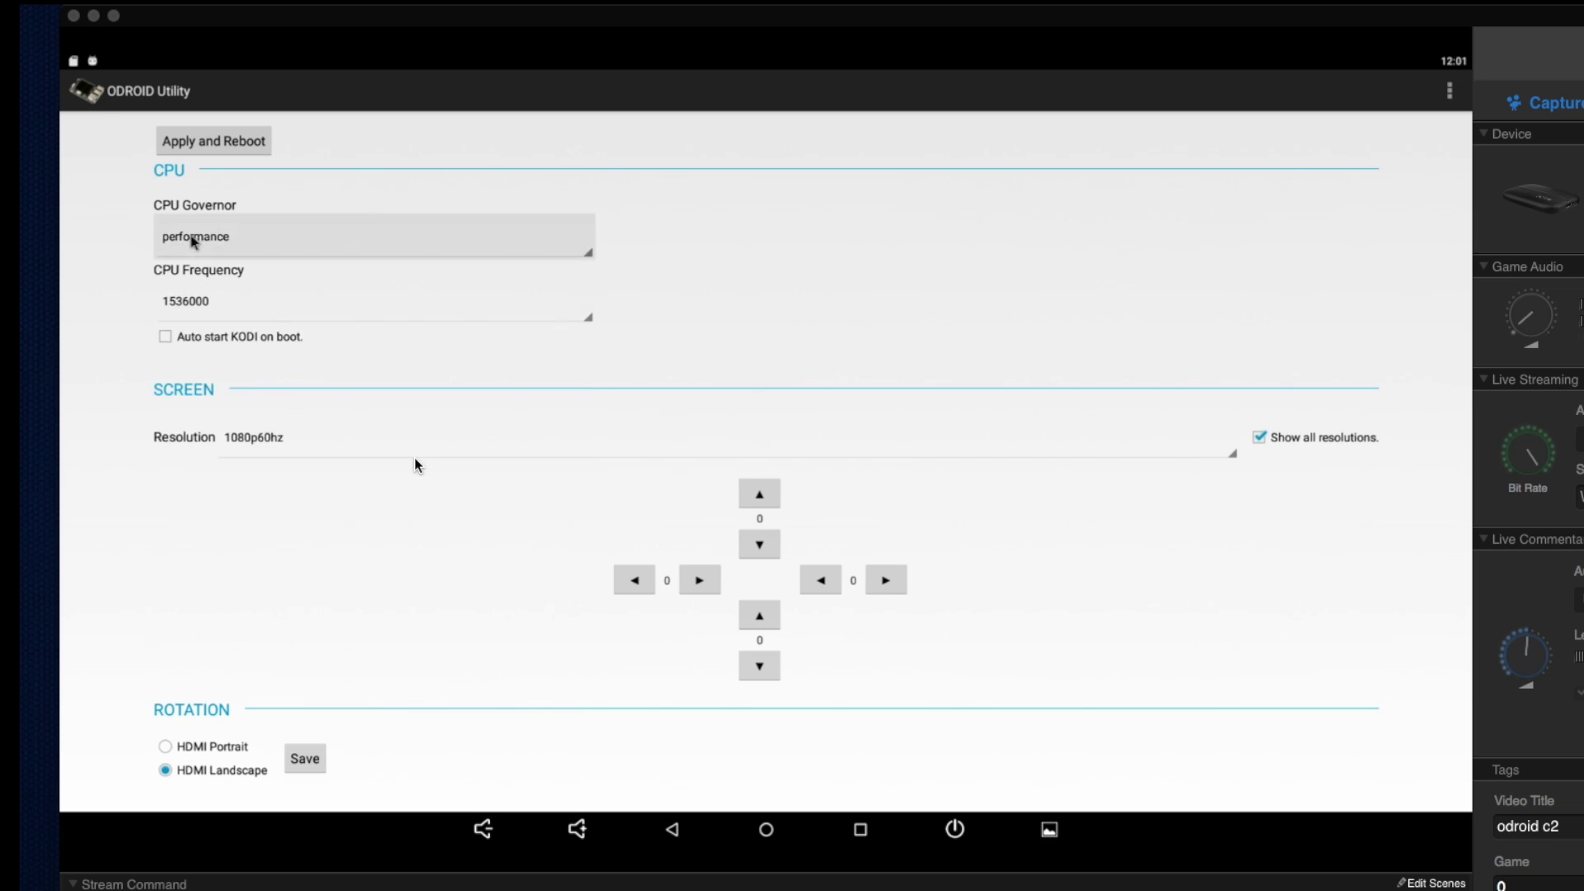
pyautogui.click(105, 236)
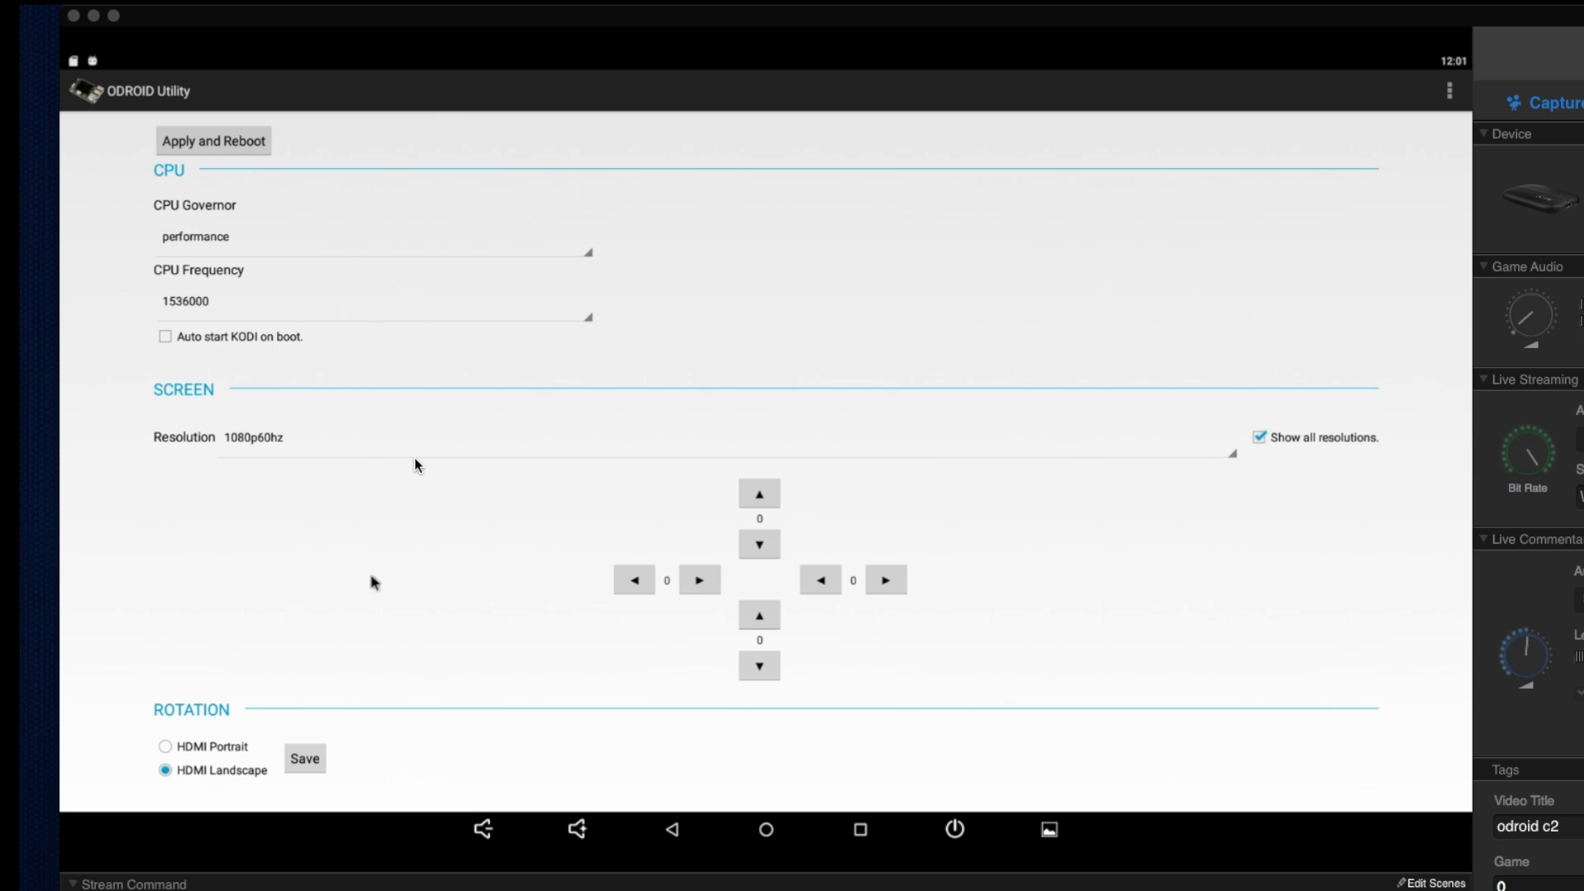
# - Check the resolution list and leave the resolution at 1080p60hz
pyautogui.click(258, 443)
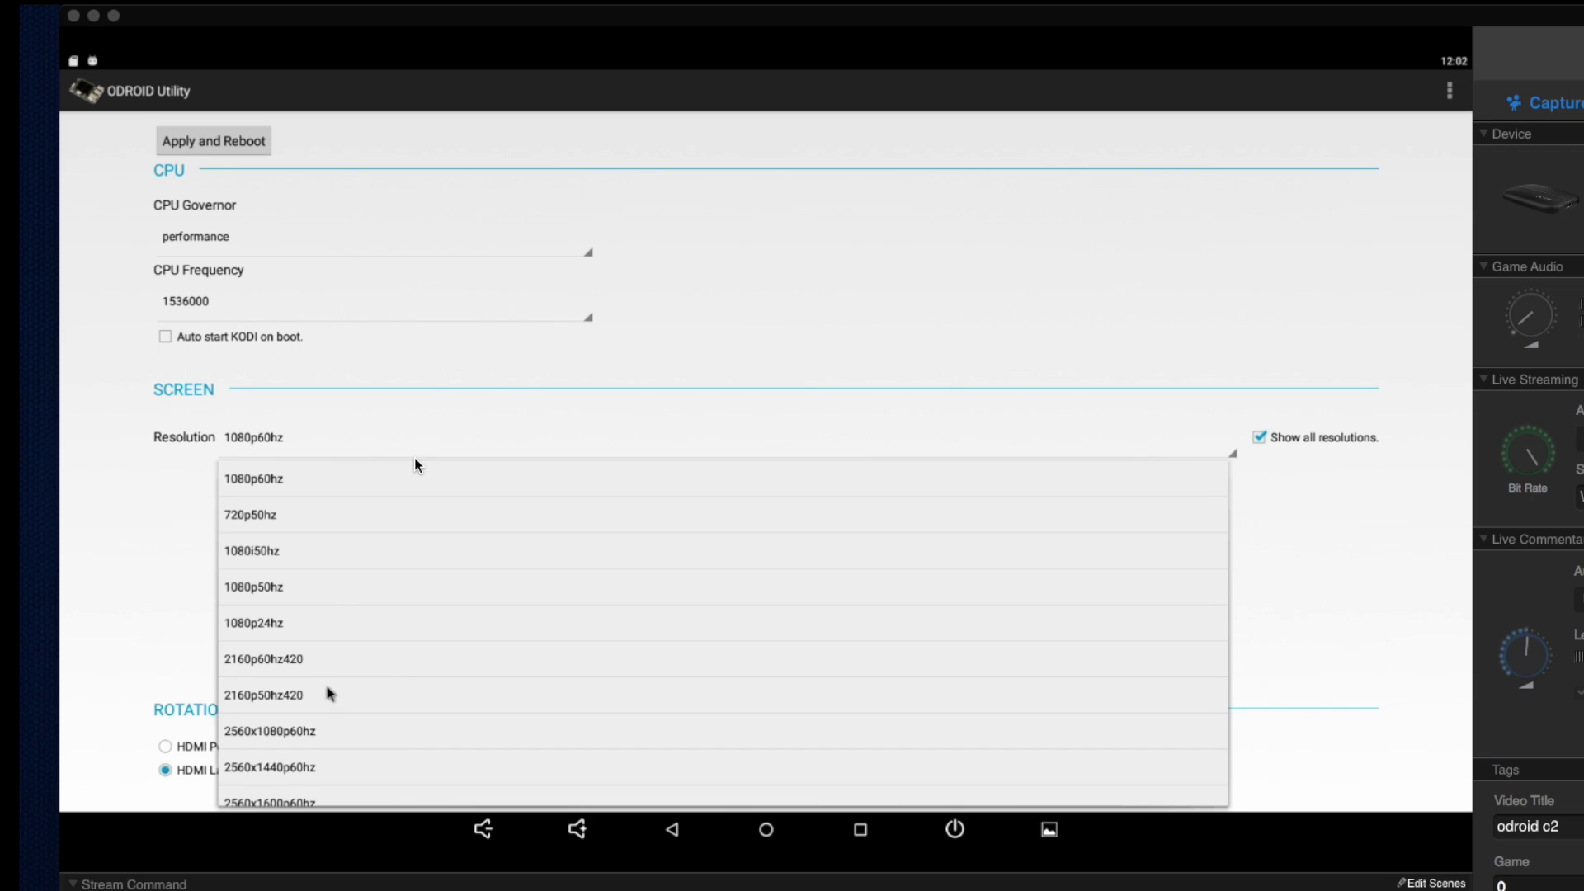
pyautogui.scroll(2, 326, 693)
pyautogui.scroll(-2, 326, 693)
pyautogui.scroll(1, 314, 705)
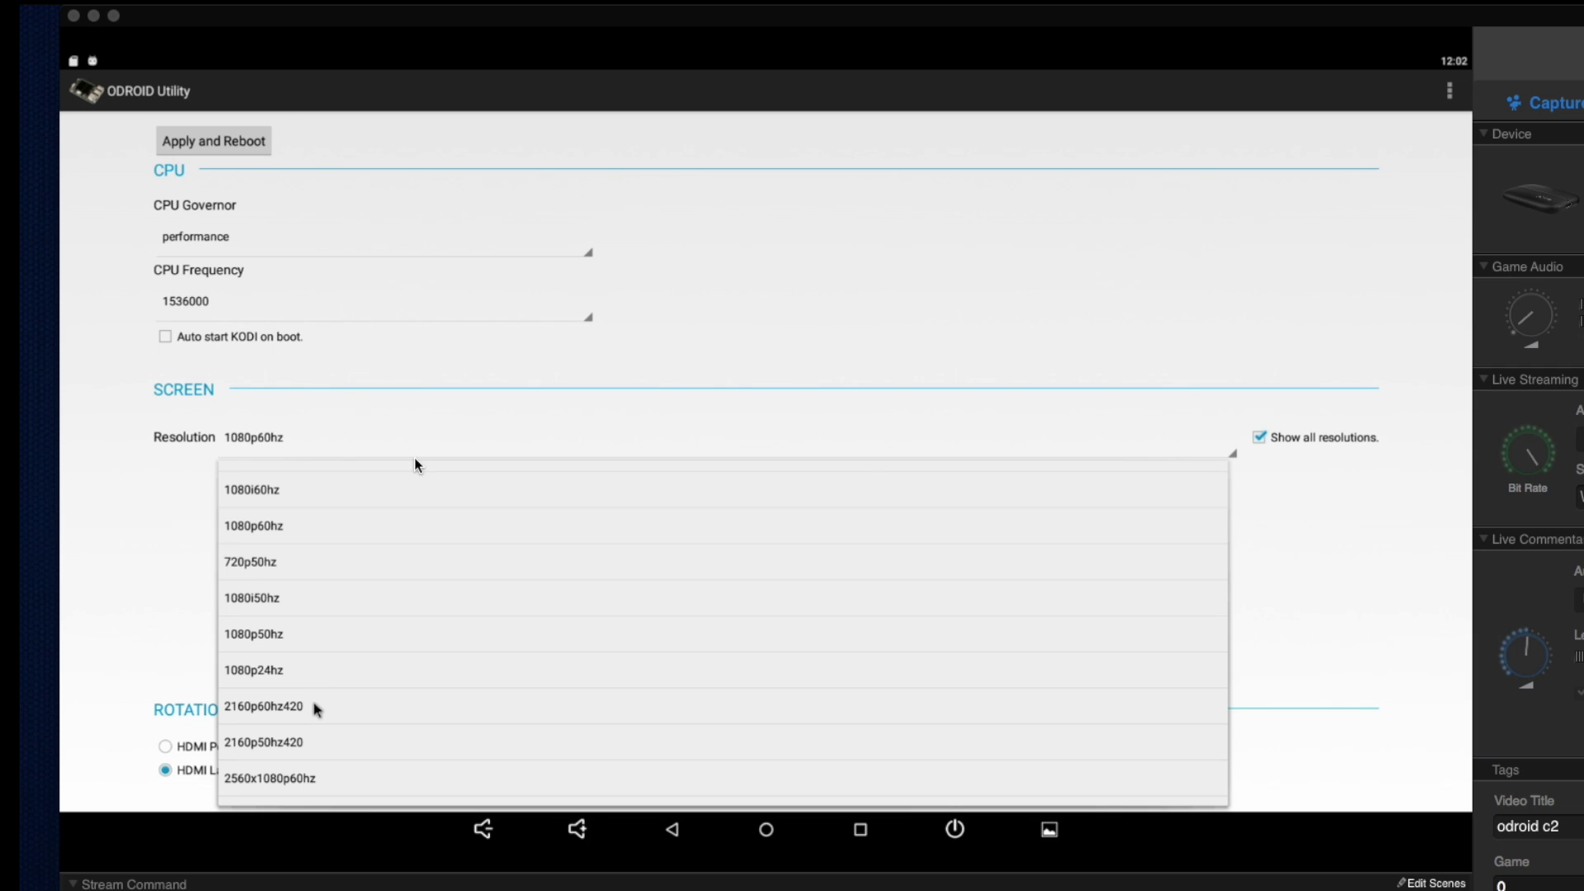
pyautogui.click(130, 592)
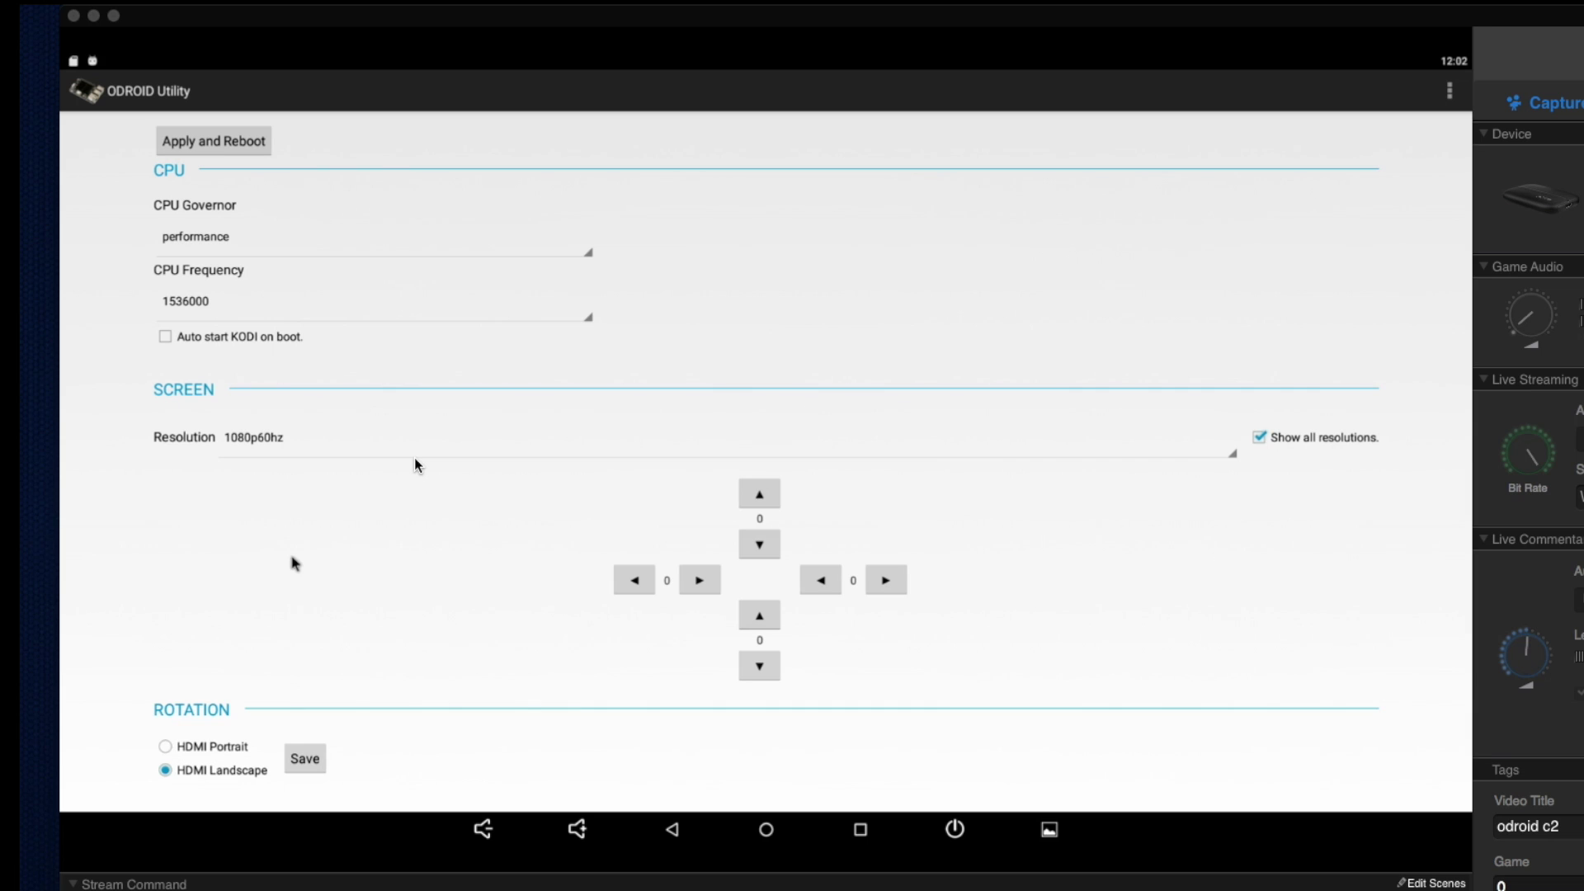
# - Return to the Android home screen and start 2D Platformer from the app list
pyautogui.rightClick(684, 145)
pyautogui.rightClick(684, 145)
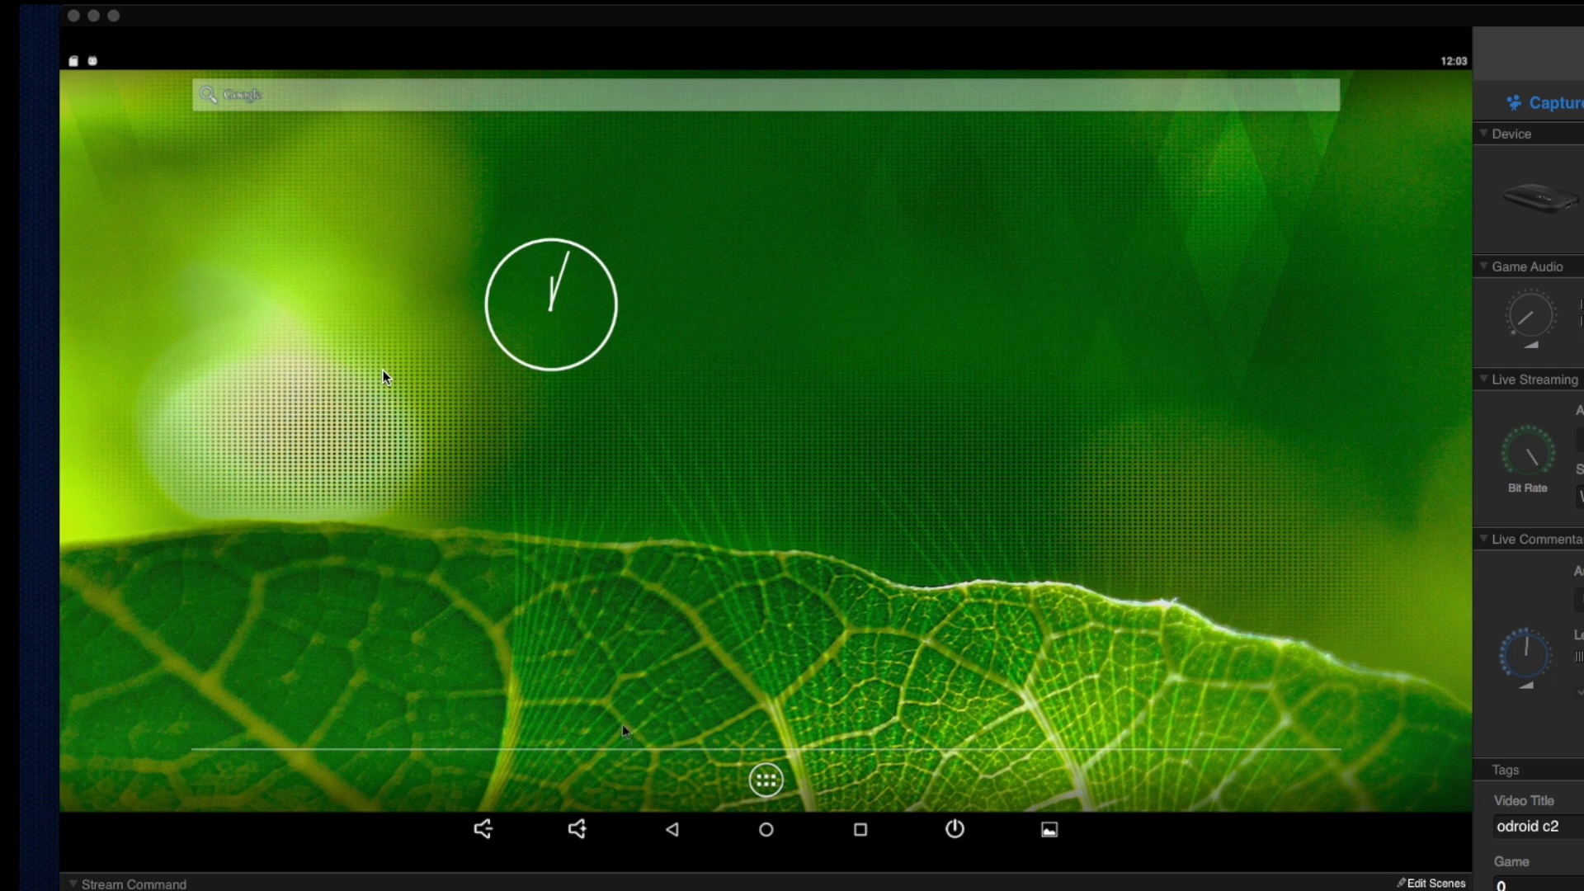
pyautogui.click(774, 784)
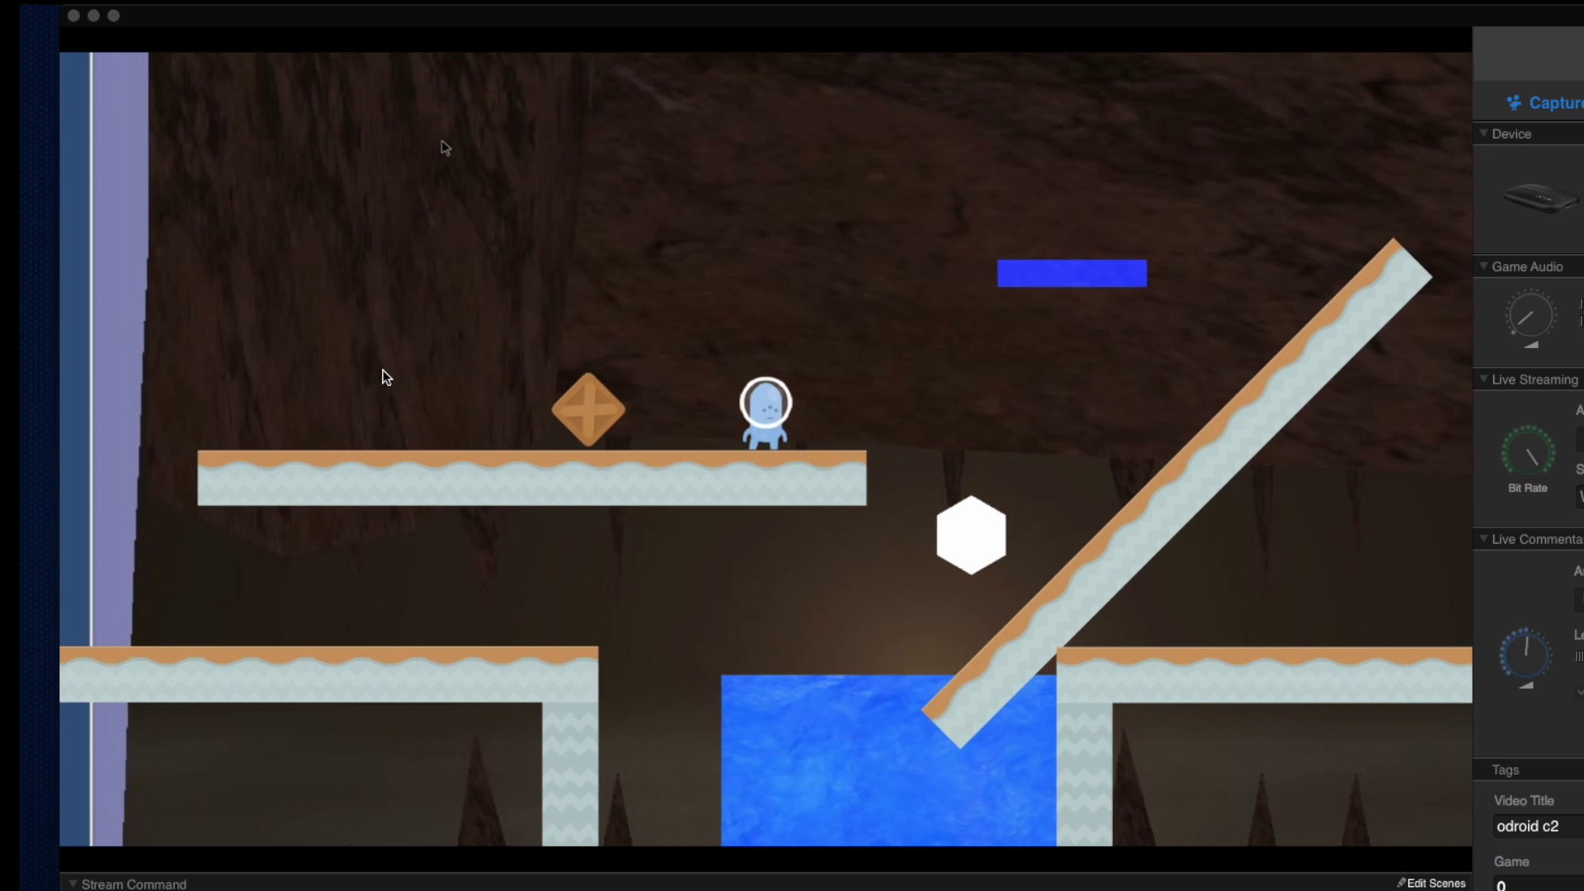
# - Run the character right to the ledge's edge beside the white hexagon
pyautogui.press('Right')
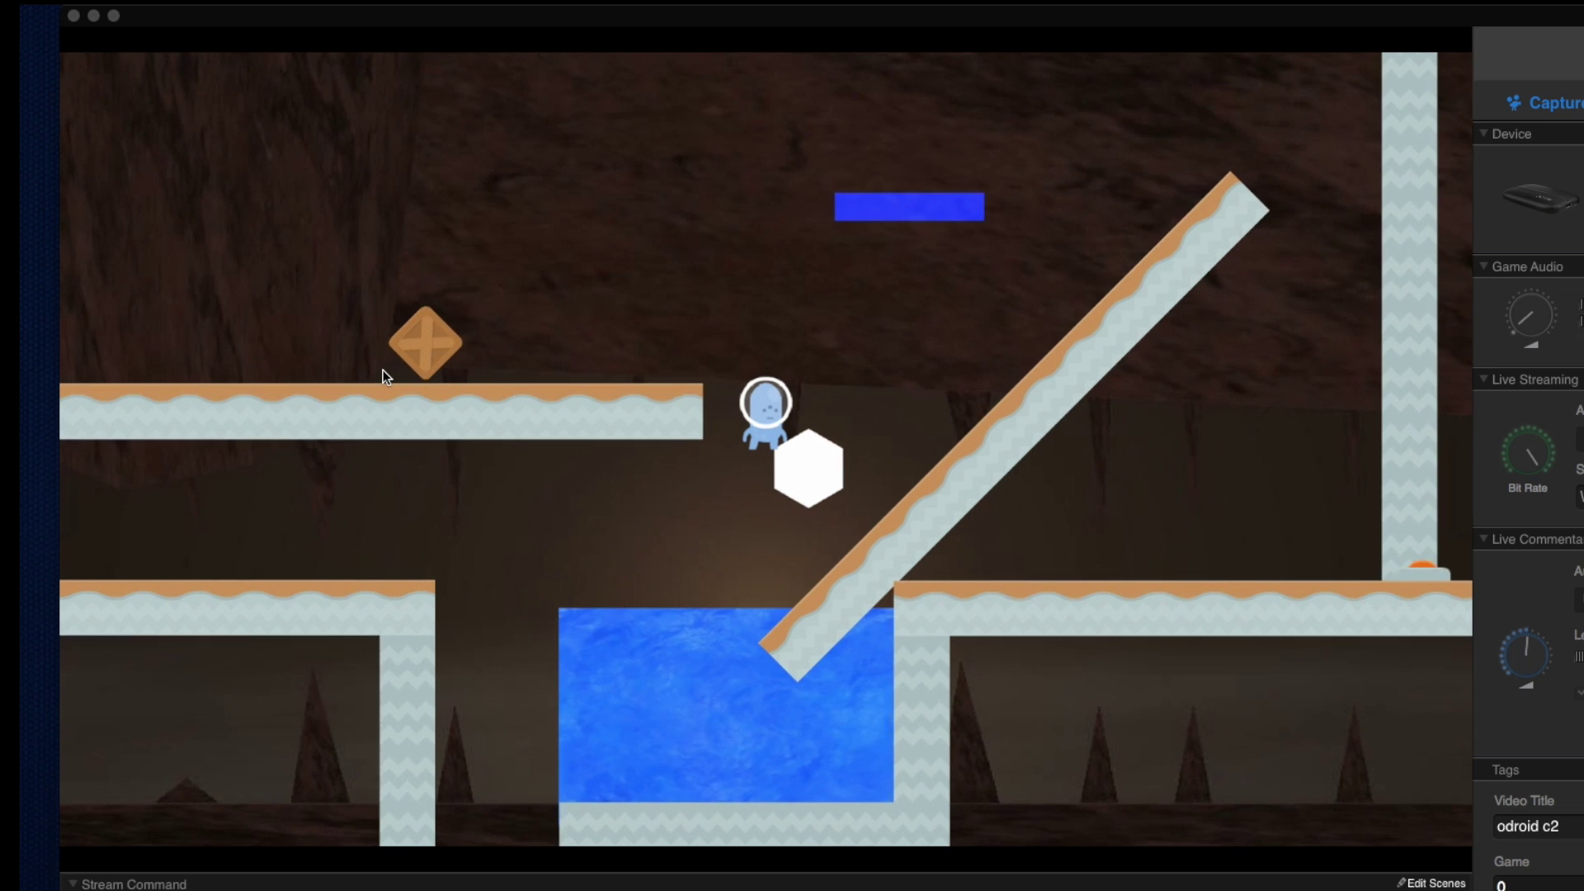